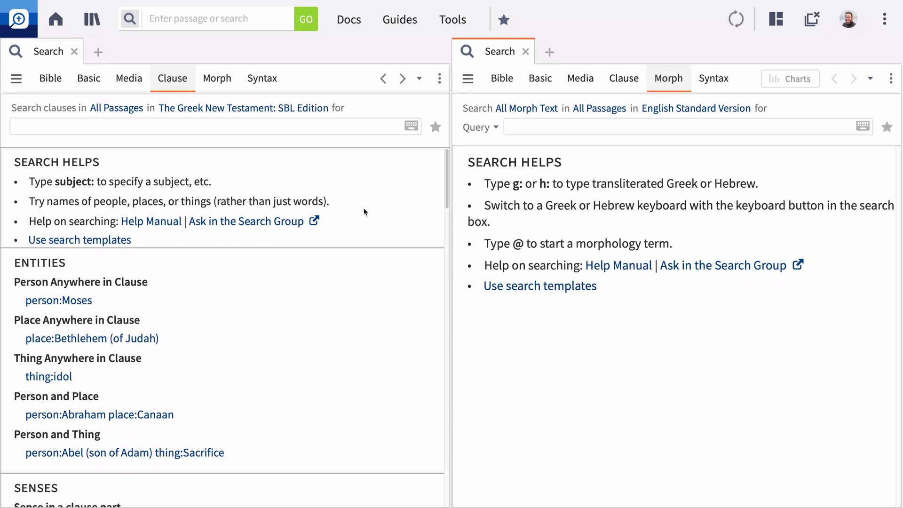
- Run the clause search for clauses with ἄφεσις as object lemma
{"action": "left_click", "coordinate": [238, 124]}
{"action": "type", "text": "object-lemma:ἄφεσις"}
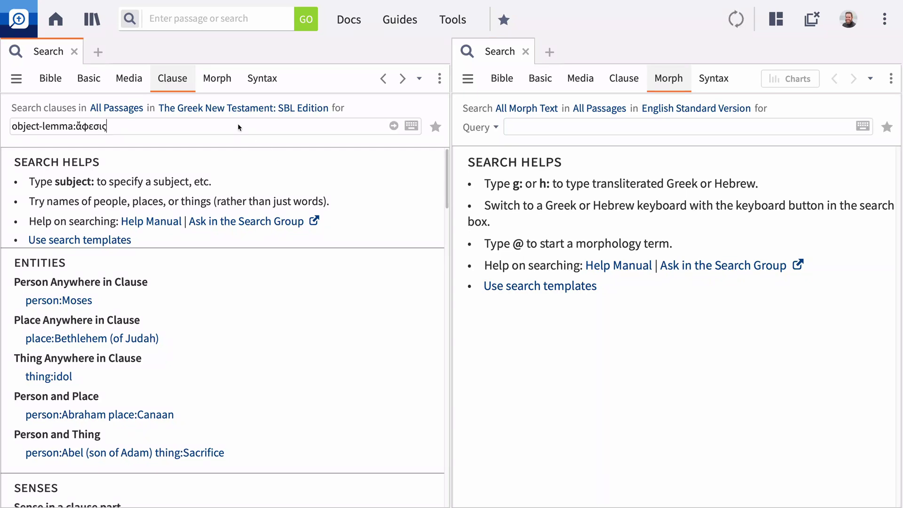
{"action": "key", "text": "Return"}
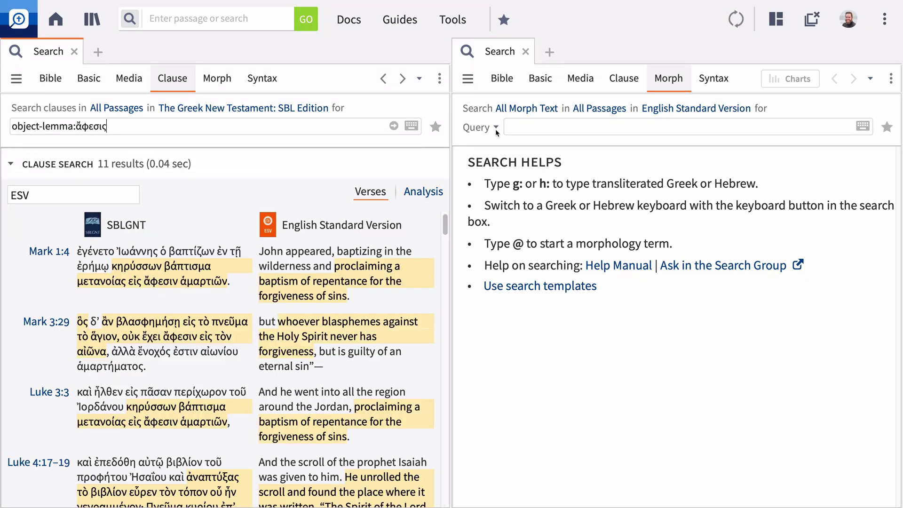
- Run the morph search for aorist passive καθαρίζω
{"action": "left_click", "coordinate": [532, 129]}
{"action": "type", "text": "lemma:καθαρίζω@VAPI3S"}
{"action": "key", "text": "Return"}
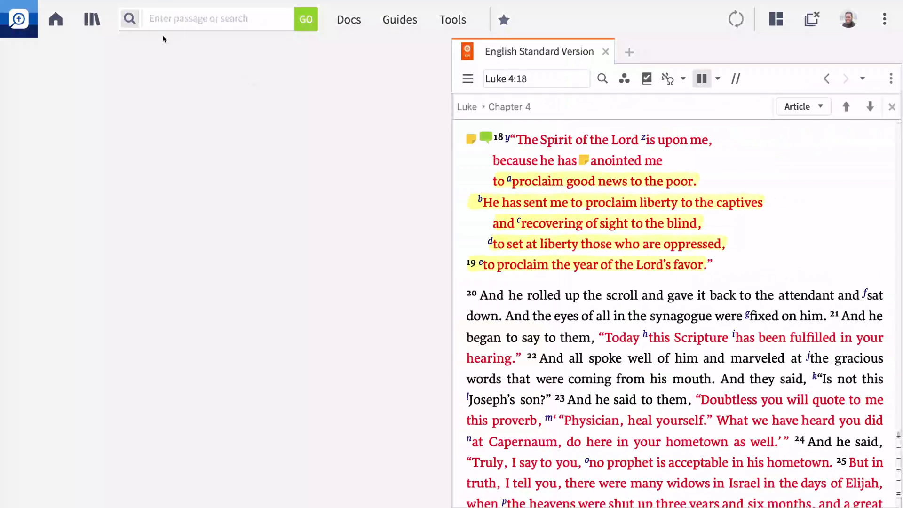
- Start a Greek New Testament clause search in a new panel with the query subject:Scripture
{"action": "left_click", "coordinate": [133, 23]}
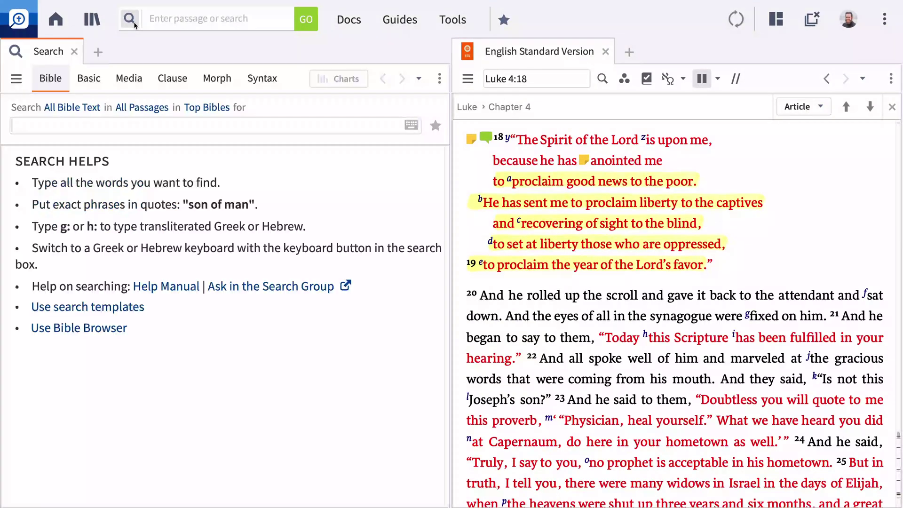
{"action": "left_click", "coordinate": [174, 78]}
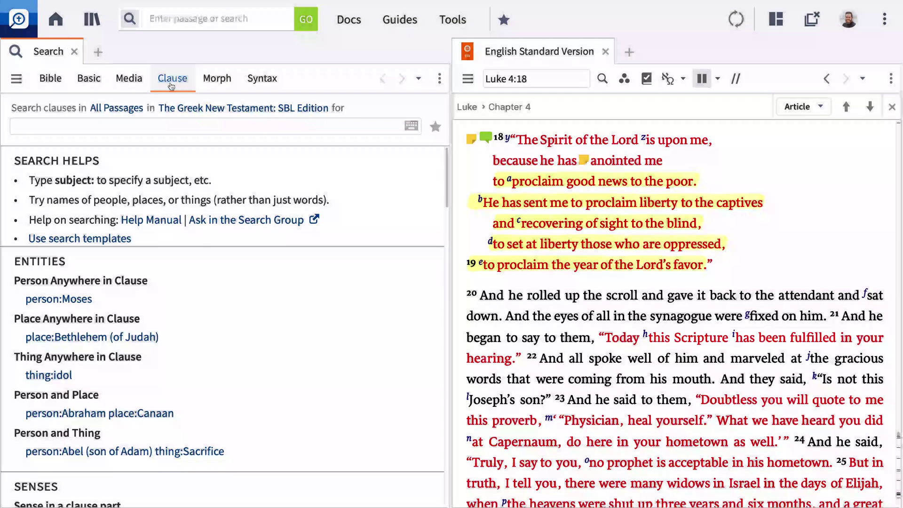
{"action": "left_click", "coordinate": [151, 123]}
{"action": "type", "text": "subje"}
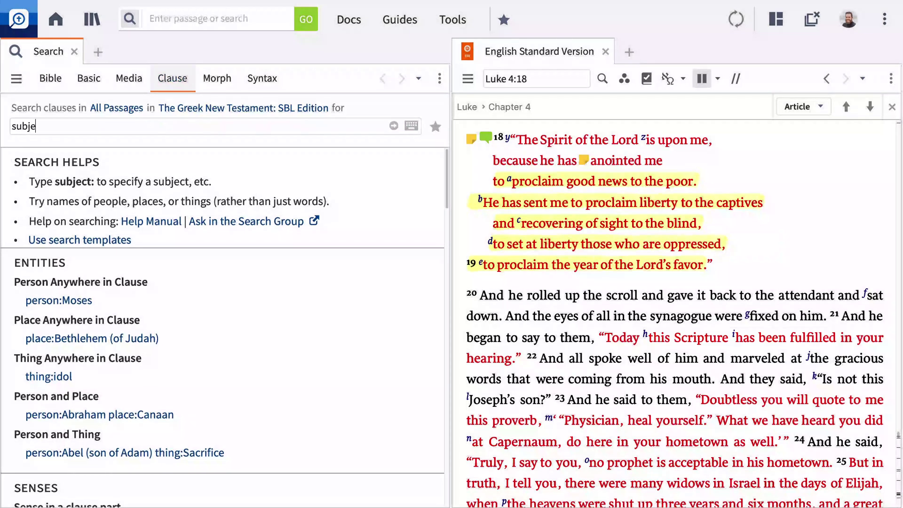
{"action": "type", "text": "ct:Scripture"}
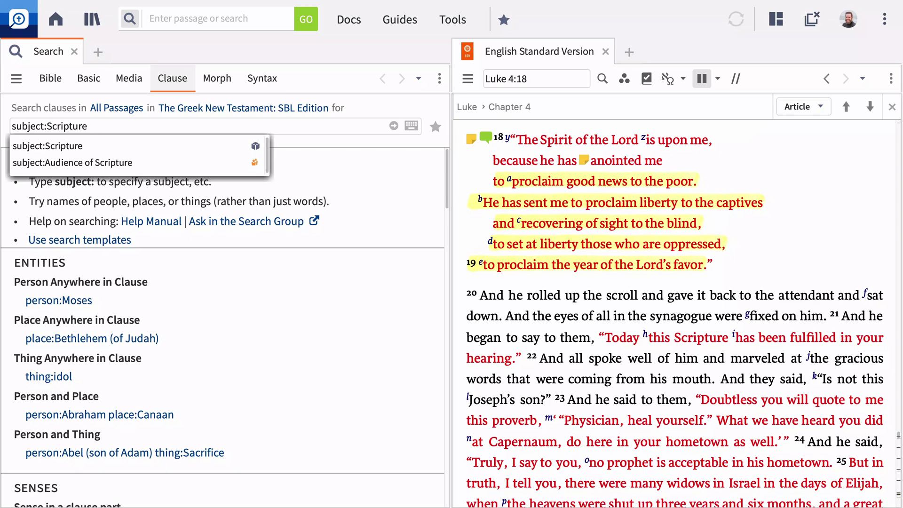
- Run the subject:Scripture search for 80 clauses and add the ESV as a parallel version
{"action": "key", "text": "Return"}
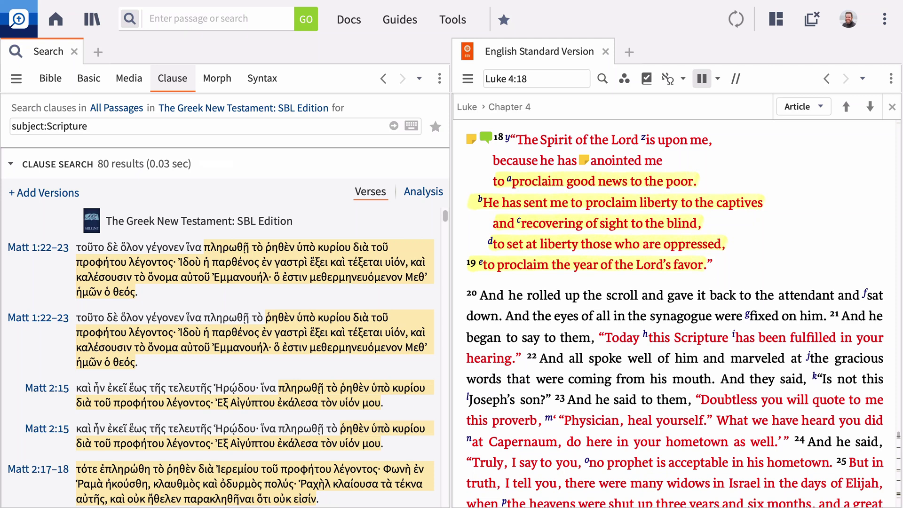
{"action": "left_click", "coordinate": [64, 194]}
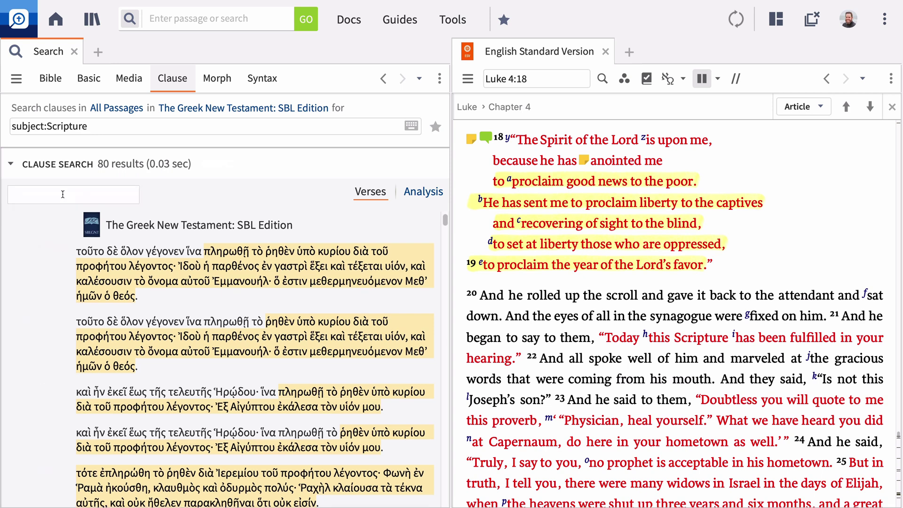
{"action": "type", "text": "ESV"}
{"action": "key", "text": "Return"}
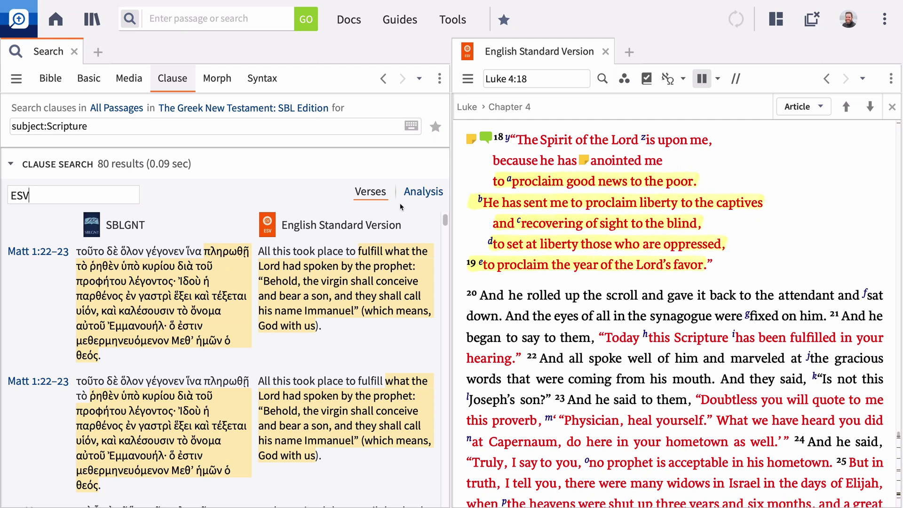
- Copy the lemma ἄφεσις behind 'liberty' and search object-lemma:ἄφεσις, finding 11 clauses
{"action": "right_click", "coordinate": [643, 204]}
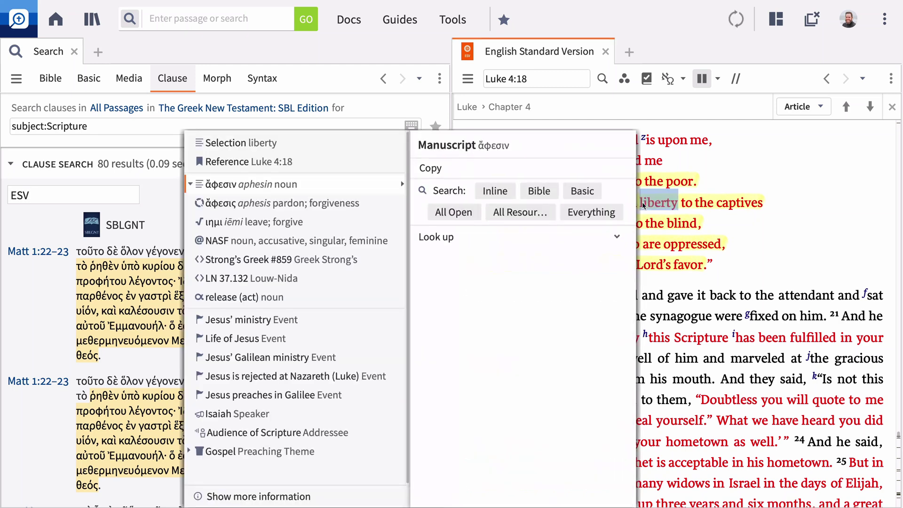
{"action": "mouse_move", "coordinate": [381, 208]}
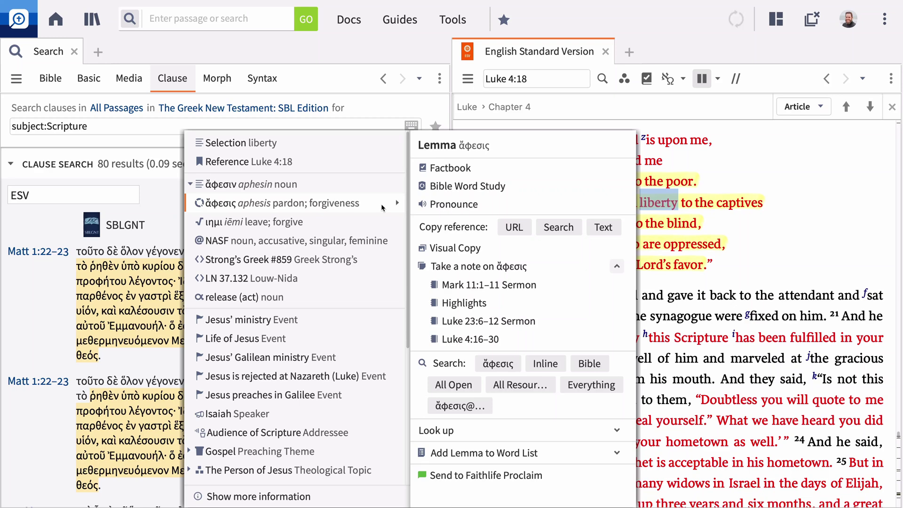
{"action": "left_click", "coordinate": [595, 227]}
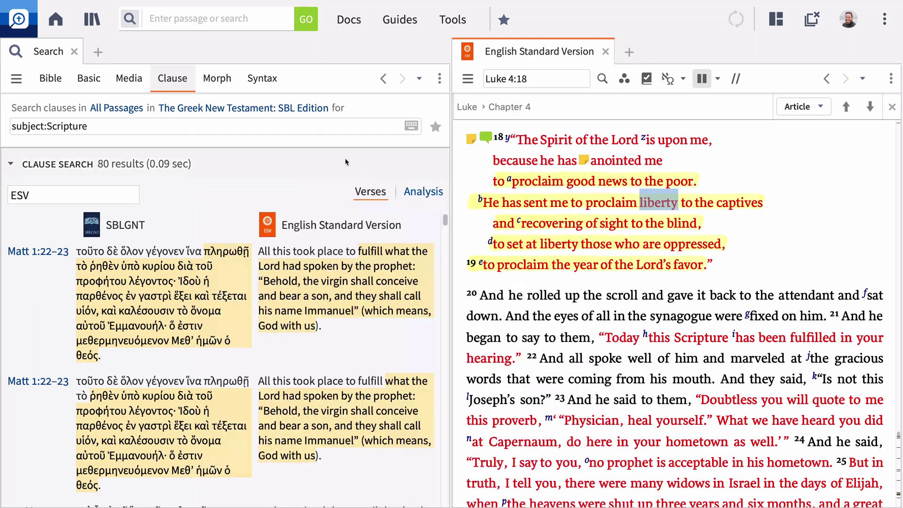
{"action": "left_click", "coordinate": [249, 126]}
{"action": "type", "text": "object"}
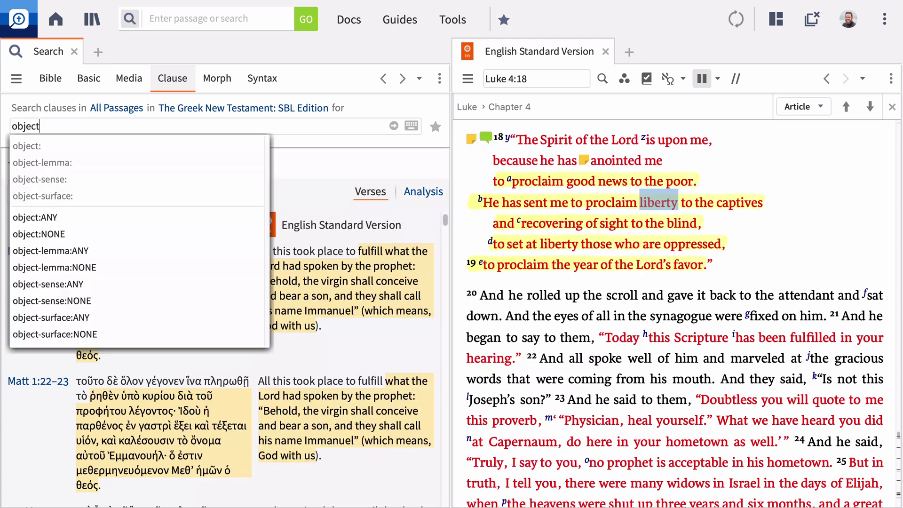
{"action": "type", "text": "-lemma:"}
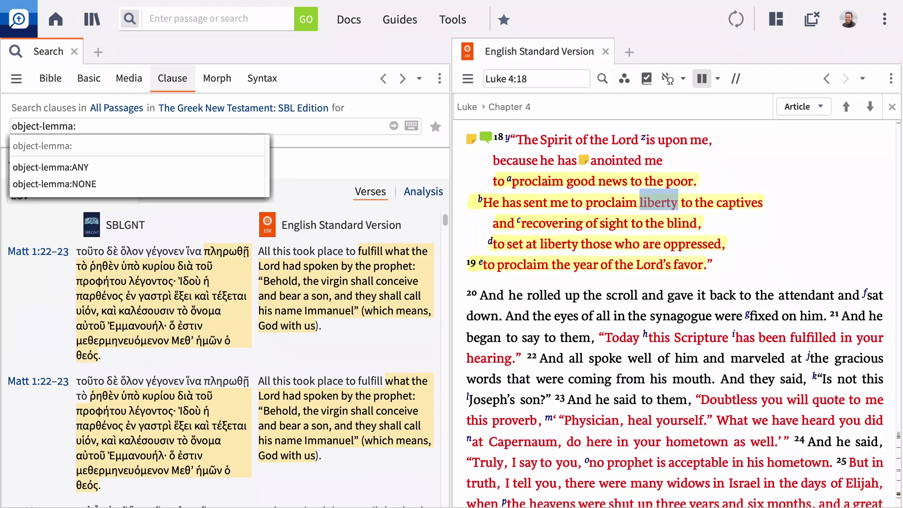
{"action": "key", "text": "ctrl+v"}
{"action": "key", "text": "Return"}
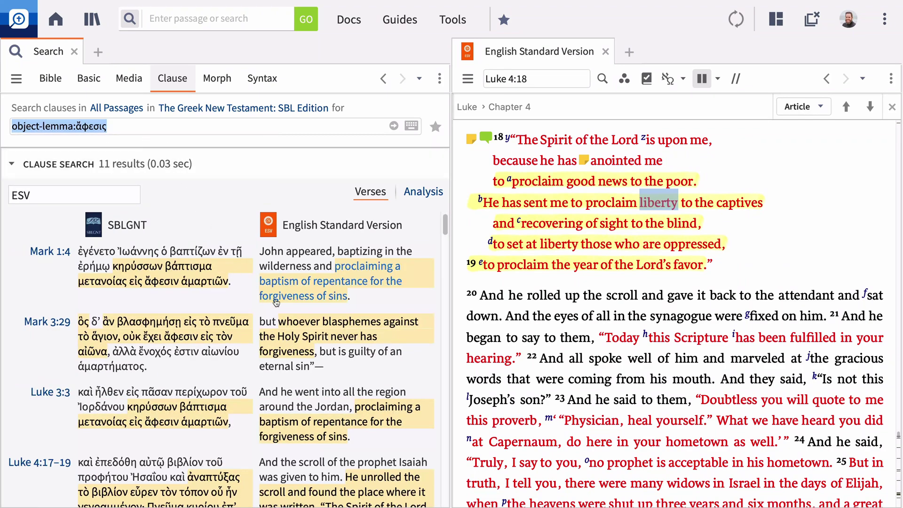
{"action": "scroll", "coordinate": [276, 302], "scroll_direction": "down", "scroll_amount": 3}
{"action": "scroll", "coordinate": [276, 302], "scroll_direction": "down", "scroll_amount": 3}
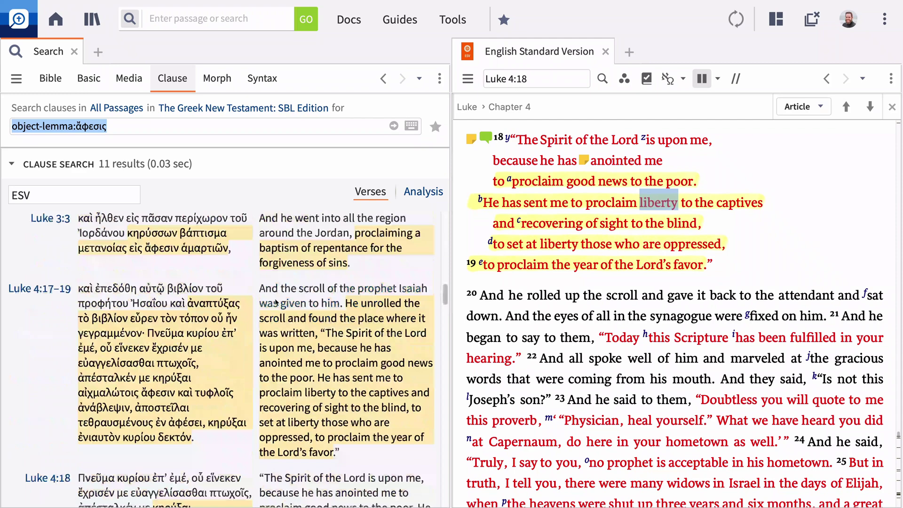
{"action": "scroll", "coordinate": [276, 302], "scroll_direction": "down", "scroll_amount": 6}
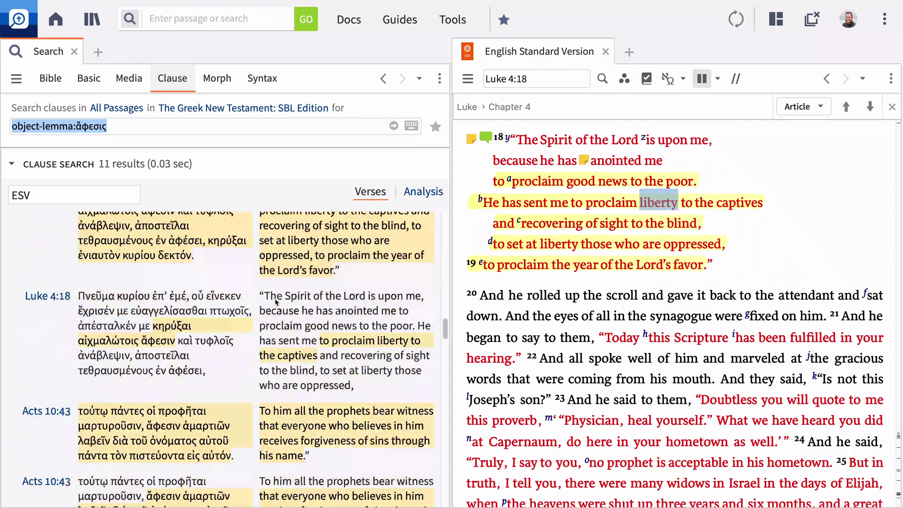
{"action": "scroll", "coordinate": [276, 302], "scroll_direction": "down", "scroll_amount": 8}
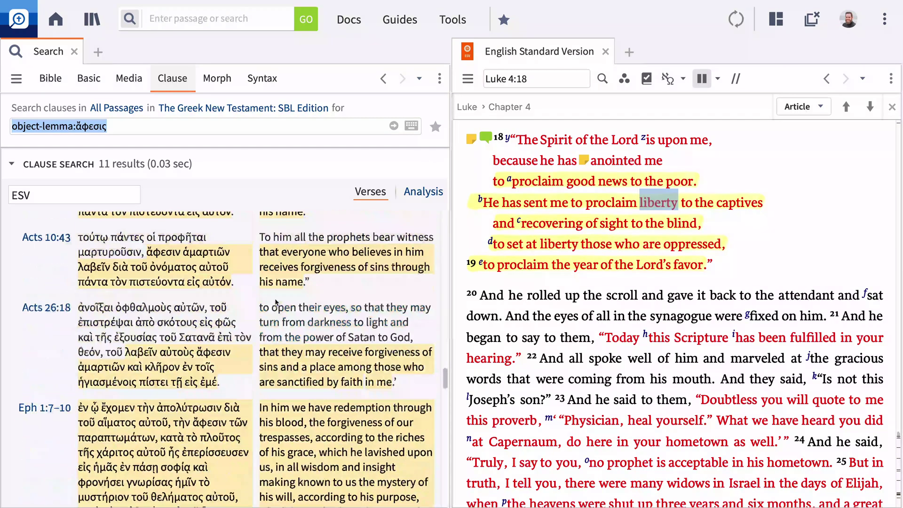
{"action": "scroll", "coordinate": [276, 302], "scroll_direction": "down", "scroll_amount": 8}
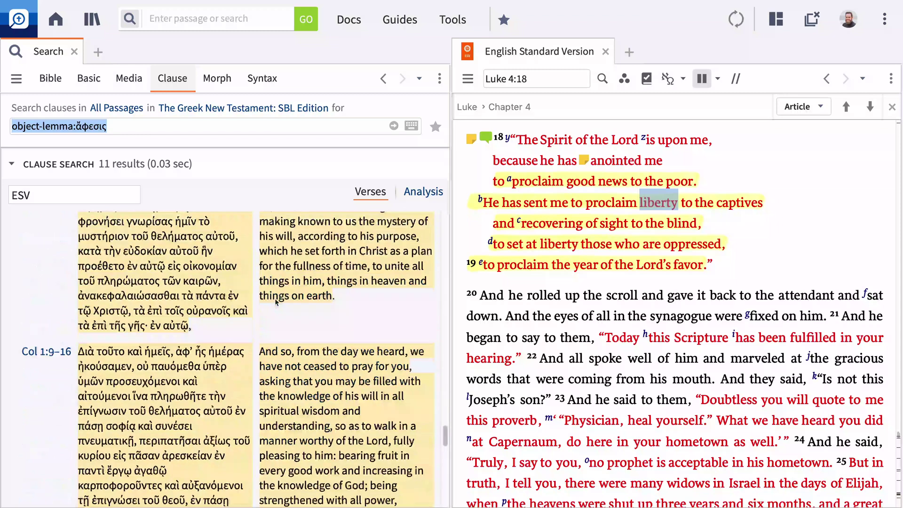
{"action": "scroll", "coordinate": [276, 302], "scroll_direction": "down", "scroll_amount": 8}
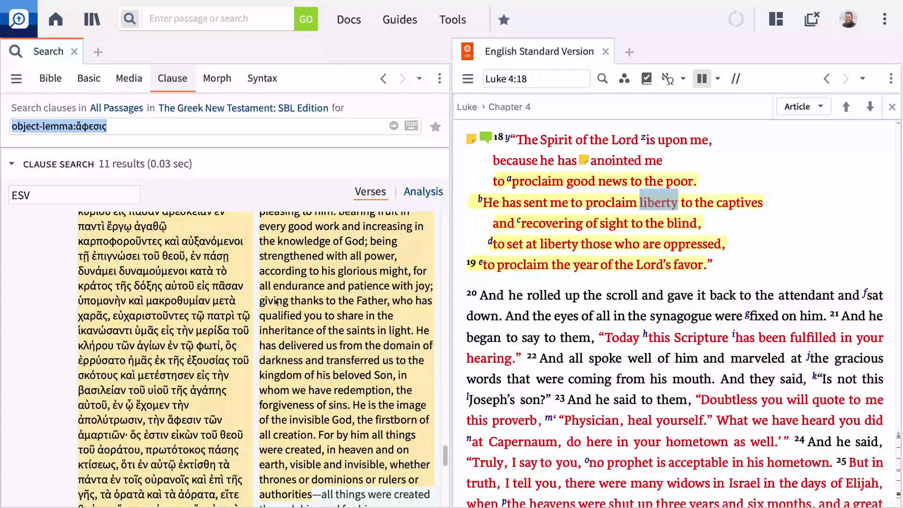
- Clear the query, run the place:Bethlehem (of Judah) sample, then switch to Morph searching
{"action": "key", "text": "BackSpace"}
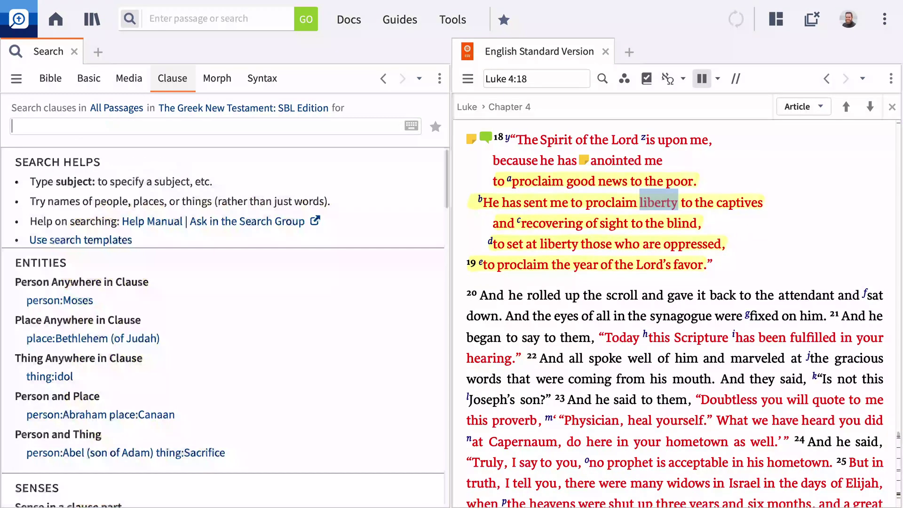
{"action": "left_click", "coordinate": [135, 339]}
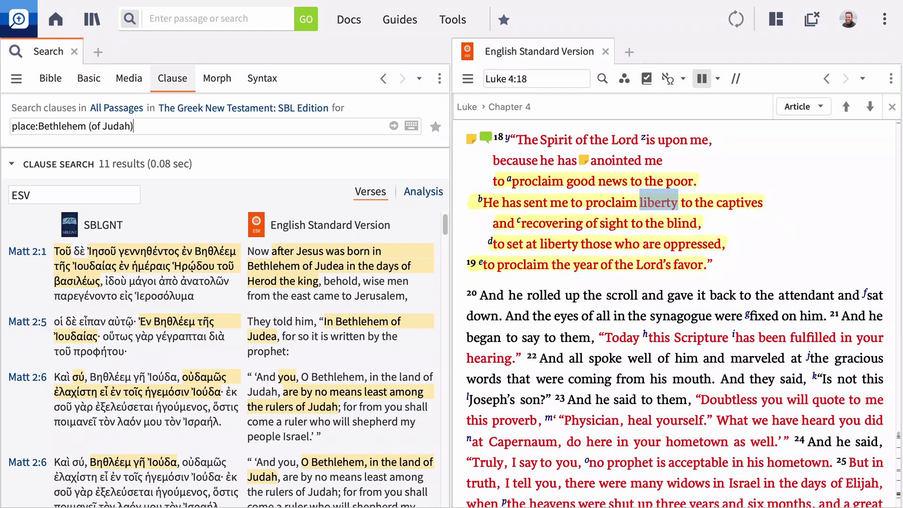
{"action": "left_click", "coordinate": [210, 80]}
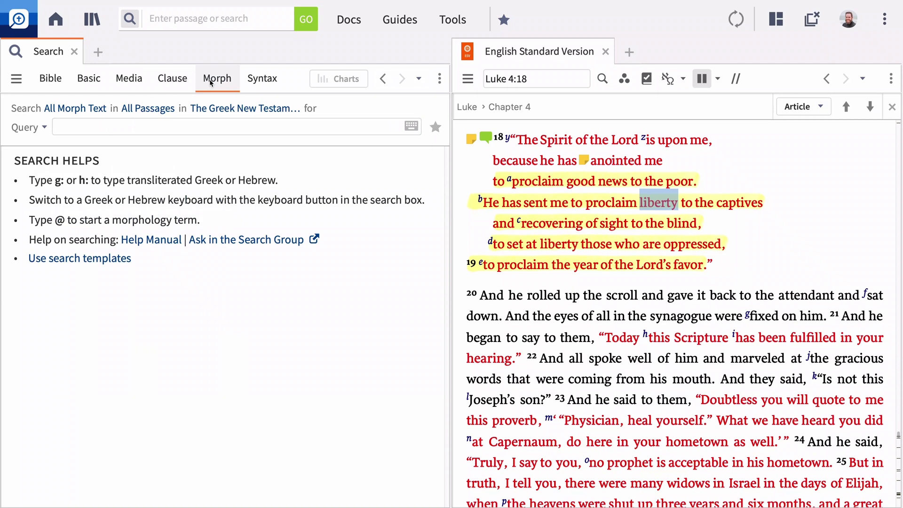
- Show the ESV interlinear and the Greek ἐκαθαρίσθη (καθαρίζω, VAPI3S) for 'cleansed' in Luke 4:27
{"action": "scroll", "coordinate": [579, 259], "scroll_direction": "down", "scroll_amount": 3}
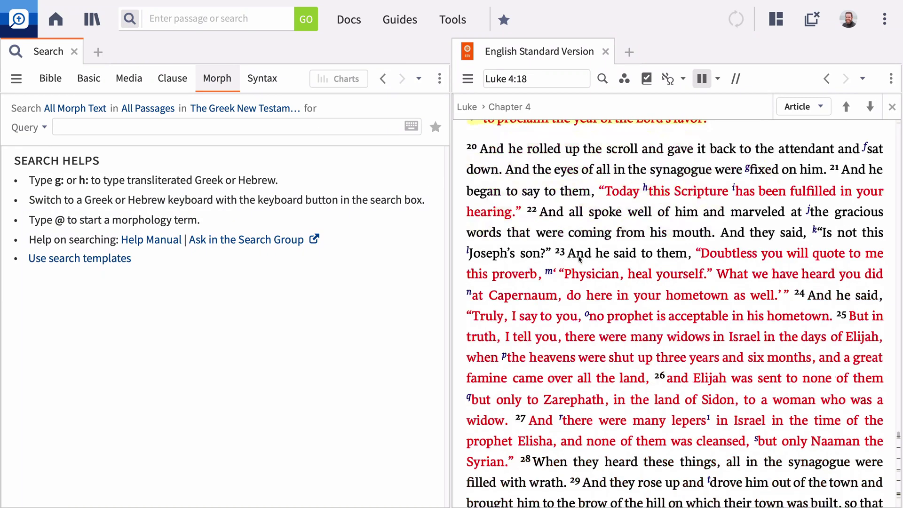
{"action": "scroll", "coordinate": [580, 259], "scroll_direction": "down", "scroll_amount": 4}
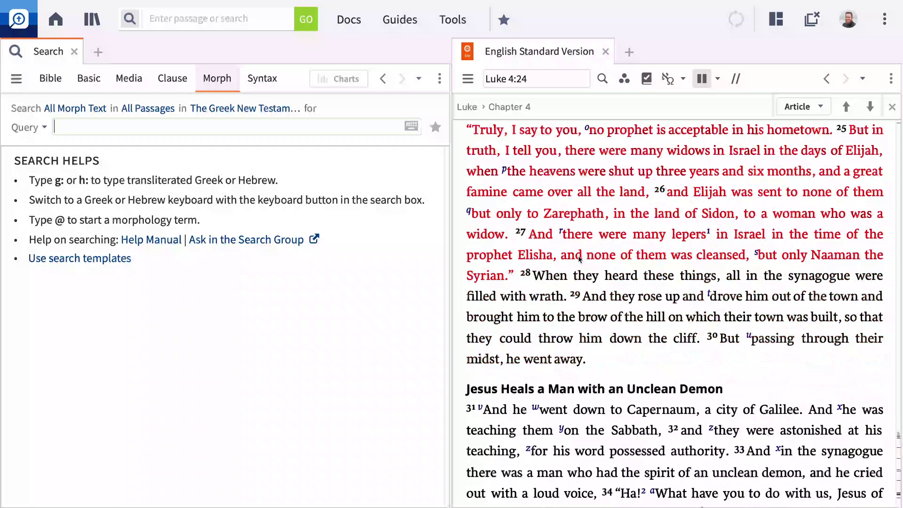
{"action": "left_click", "coordinate": [661, 81]}
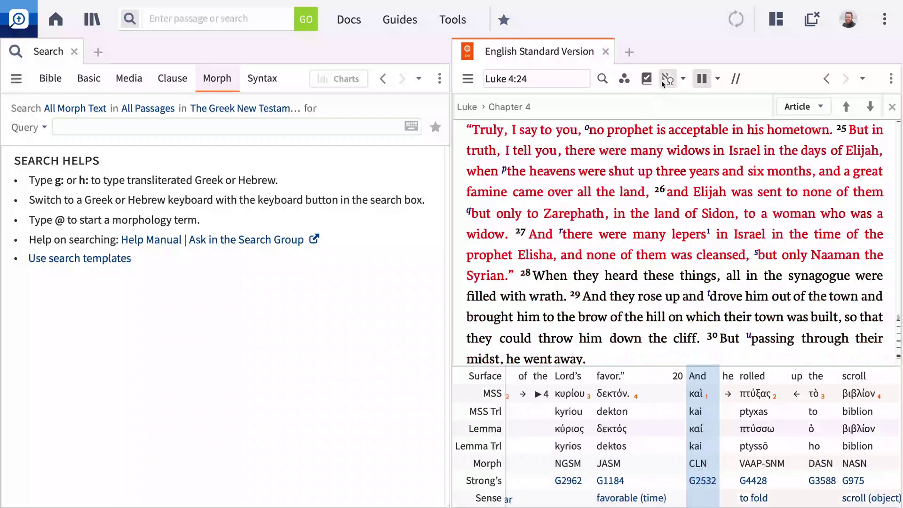
{"action": "left_click", "coordinate": [723, 255]}
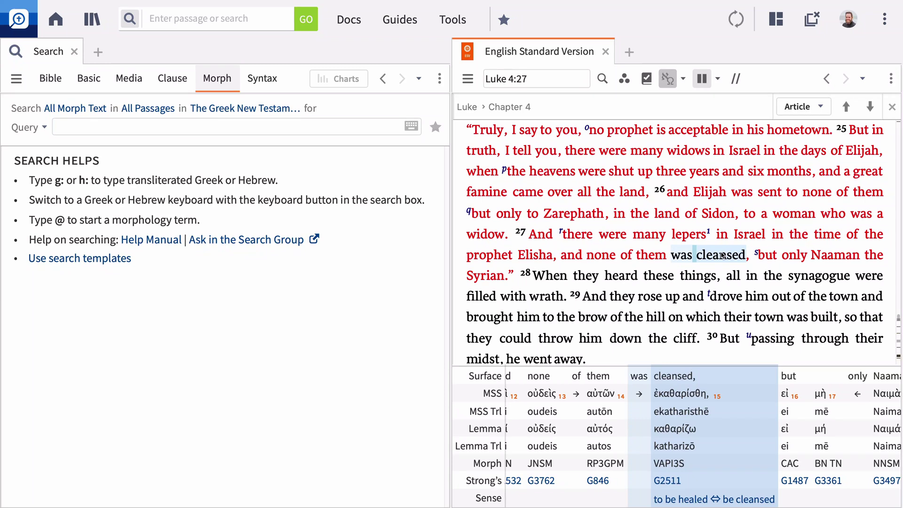
- Search lemma:καθαρίζω@VAPI3S from 'cleansed', finding Matt 8:3, Mark 1:42 and Luke 4:27
{"action": "right_click", "coordinate": [722, 255]}
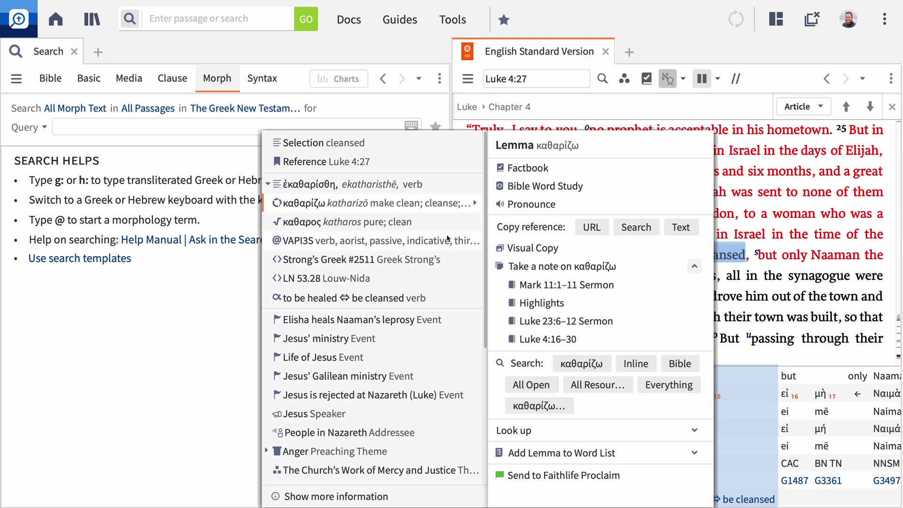
{"action": "mouse_move", "coordinate": [448, 239]}
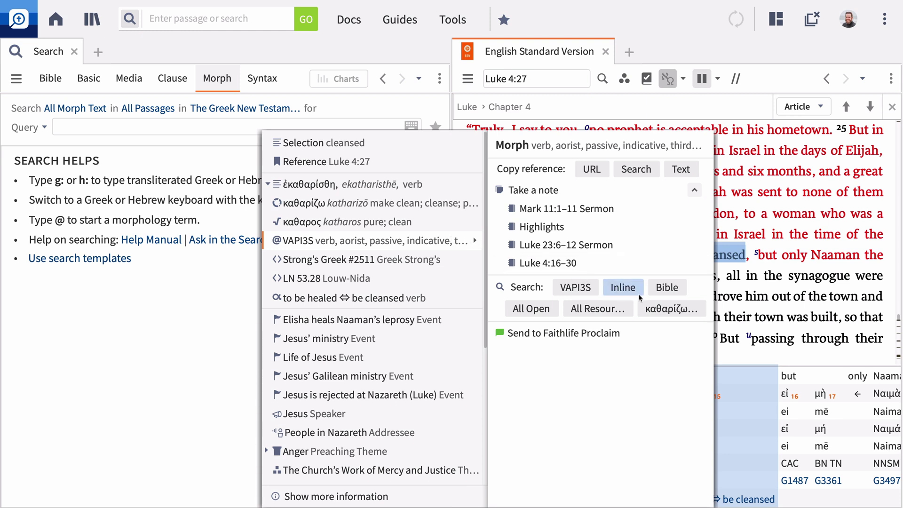
{"action": "left_click", "coordinate": [670, 307]}
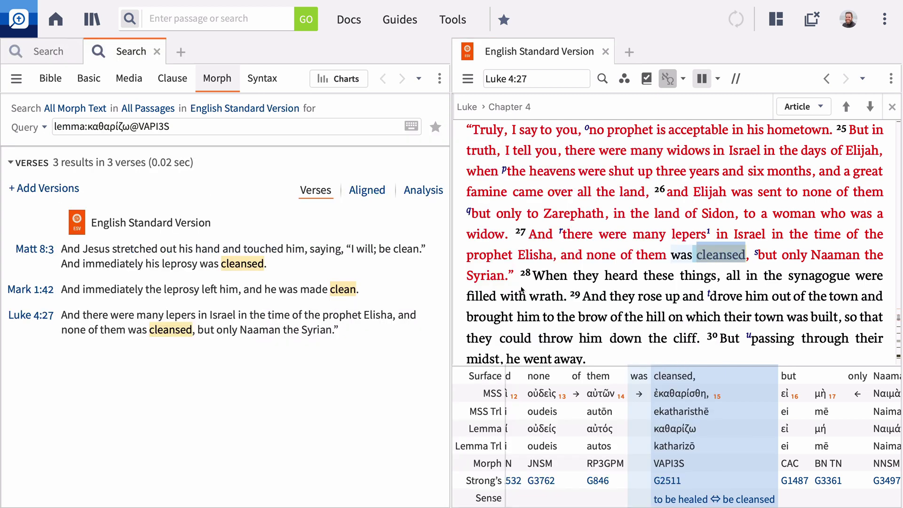
- Add SBLGNT as a parallel column beside the ESV results
{"action": "left_click", "coordinate": [57, 188]}
{"action": "type", "text": "SB"}
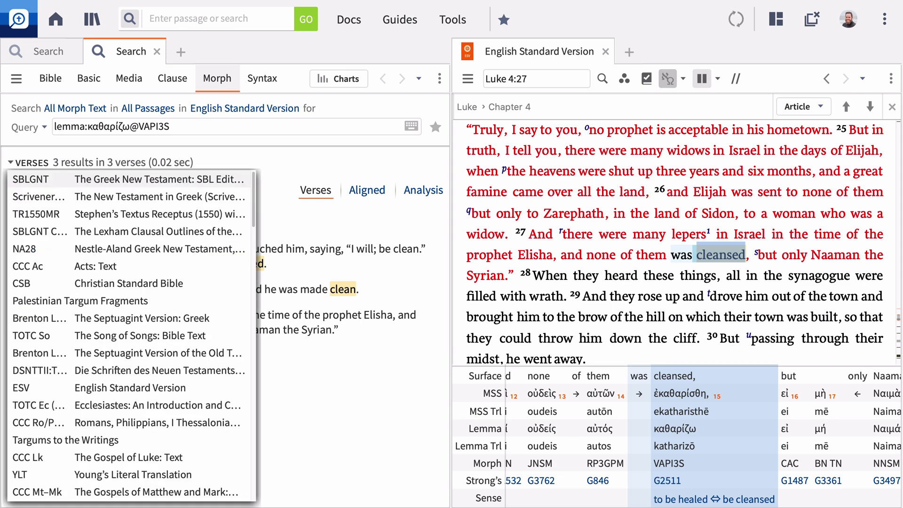
{"action": "key", "text": "Return"}
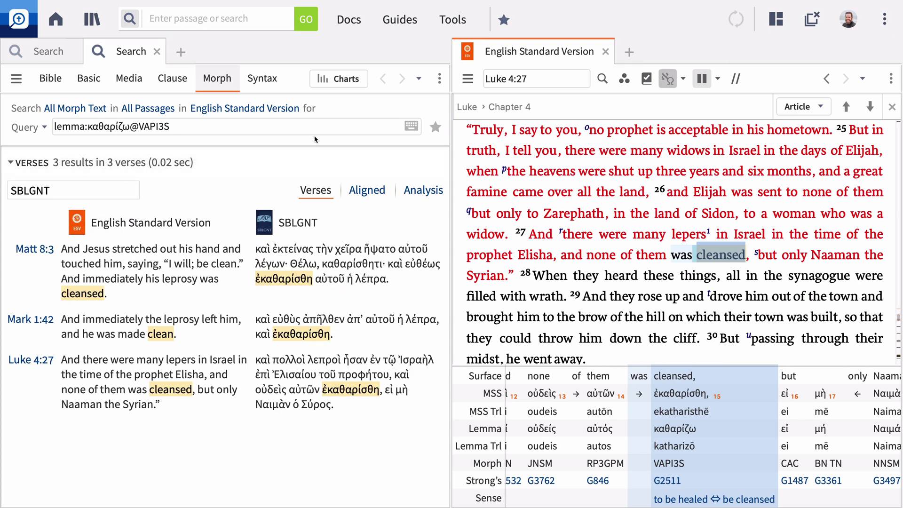
{"action": "left_click", "coordinate": [439, 80]}
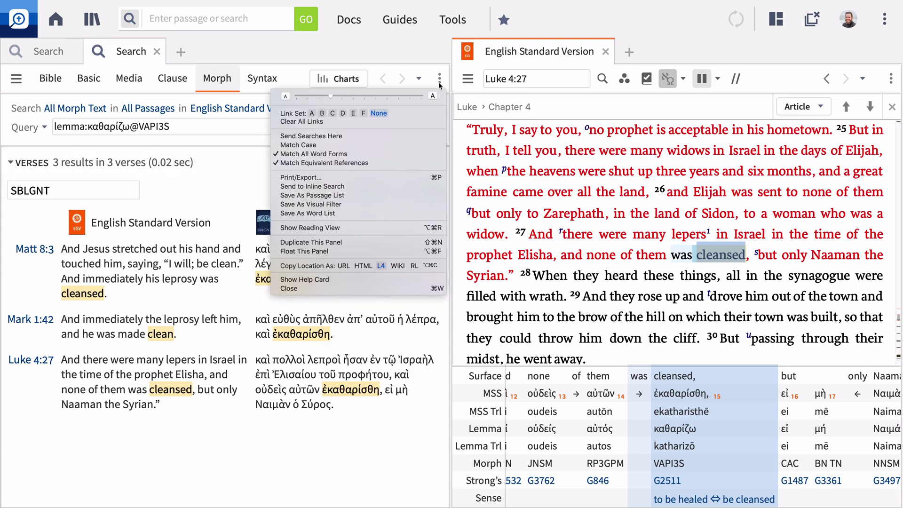
- Duplicate the καθαρίζω@VAPI3S search and point the copy at the Lexham English Septuagint
{"action": "left_click", "coordinate": [346, 242]}
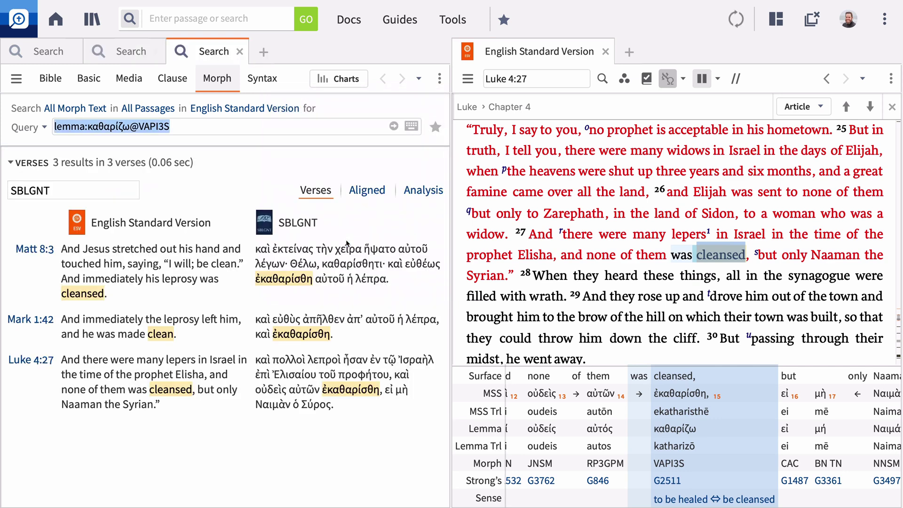
{"action": "left_click", "coordinate": [285, 110]}
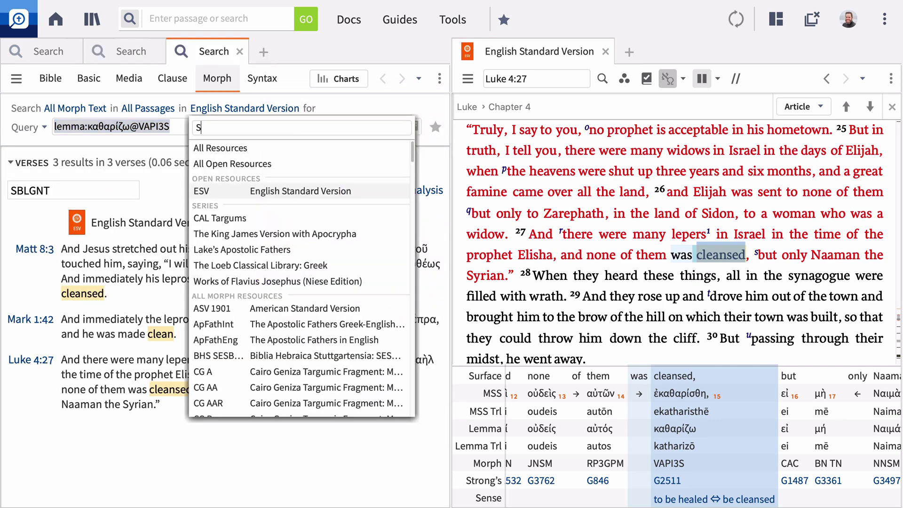
{"action": "type", "text": "Sept"}
{"action": "key", "text": "Return"}
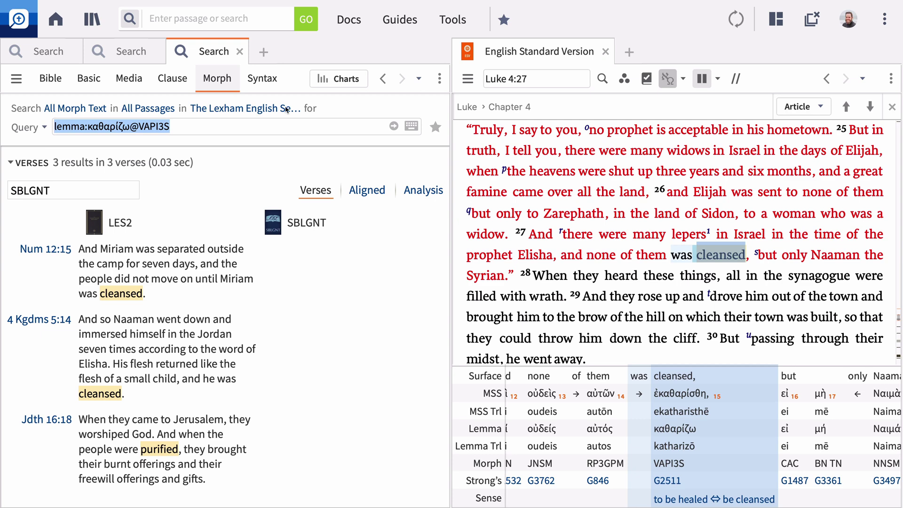
{"action": "left_click", "coordinate": [705, 256]}
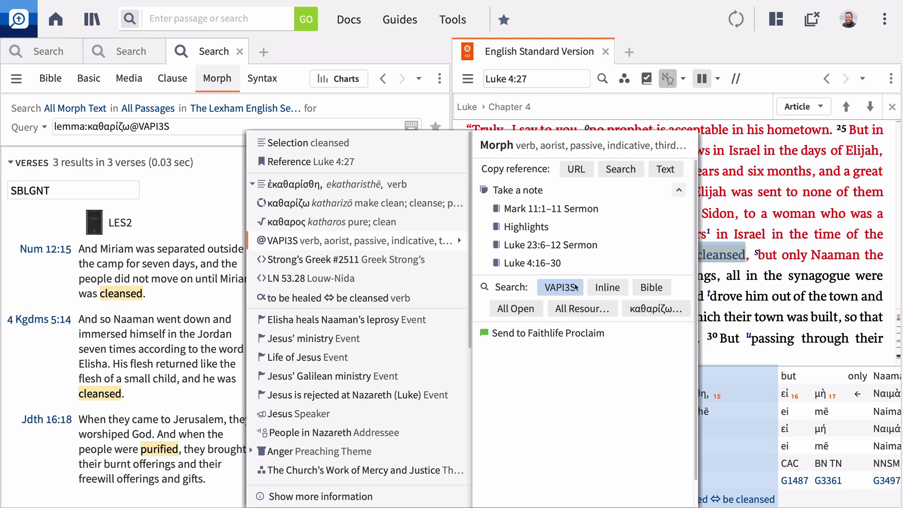
- Search the ESV for every VAPI3S verb (537 results in 497 verses), then open a blank search
{"action": "left_click", "coordinate": [559, 288]}
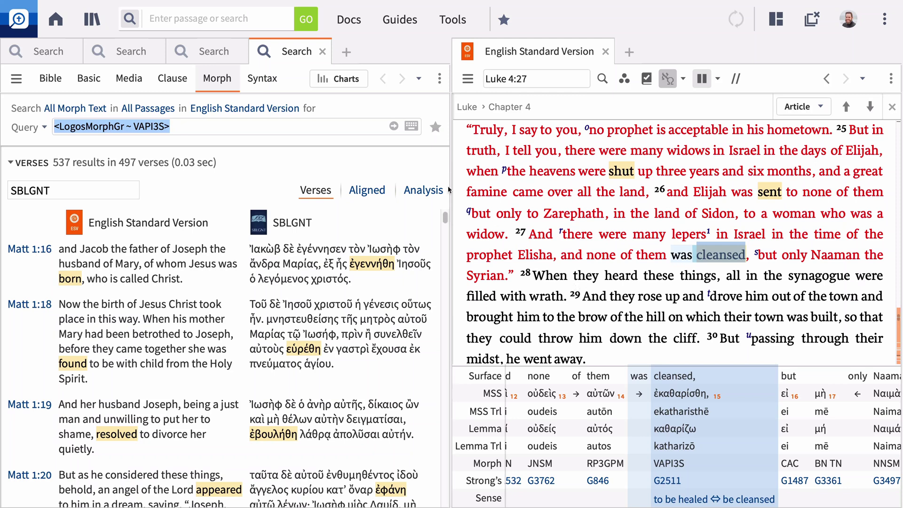
{"action": "left_click", "coordinate": [131, 19]}
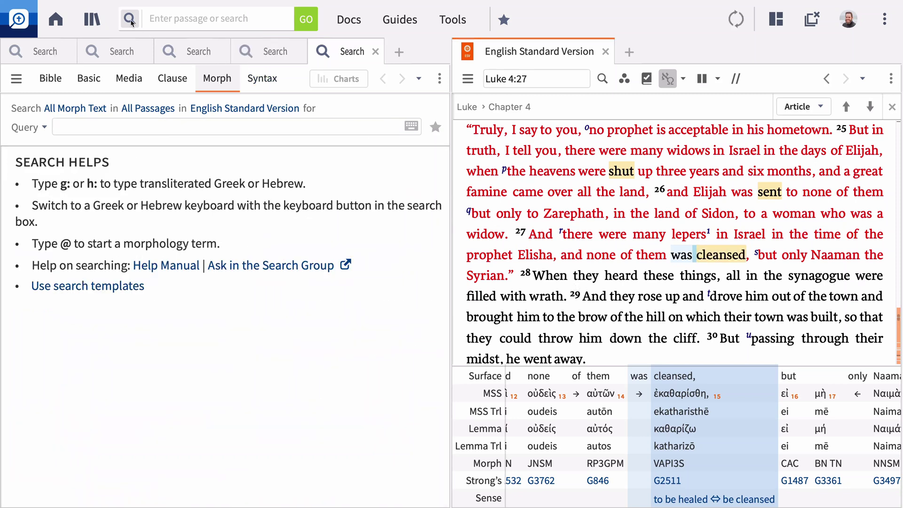
- Inspect 'filled' in Luke 4:28 and enter the lemma πίμπλημι in the morph query via g:pimpl
{"action": "left_click", "coordinate": [476, 297]}
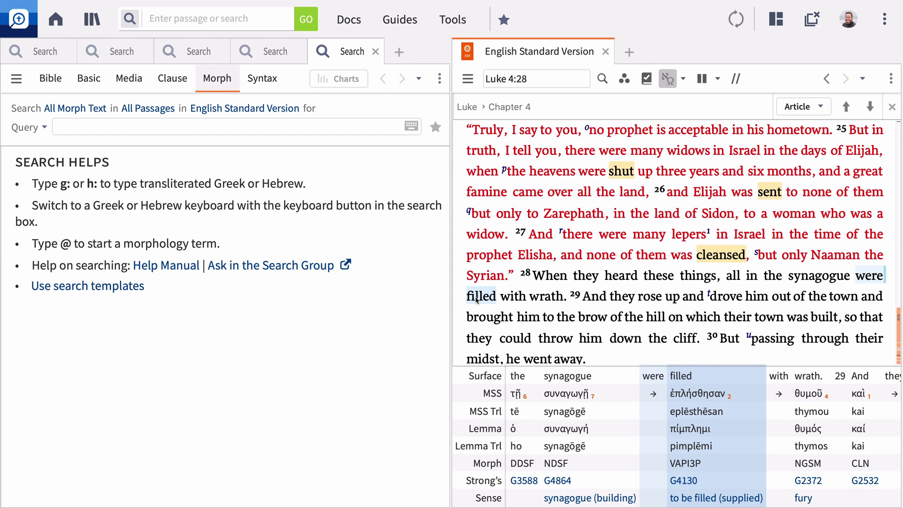
{"action": "left_click", "coordinate": [210, 128]}
{"action": "type", "text": "g"}
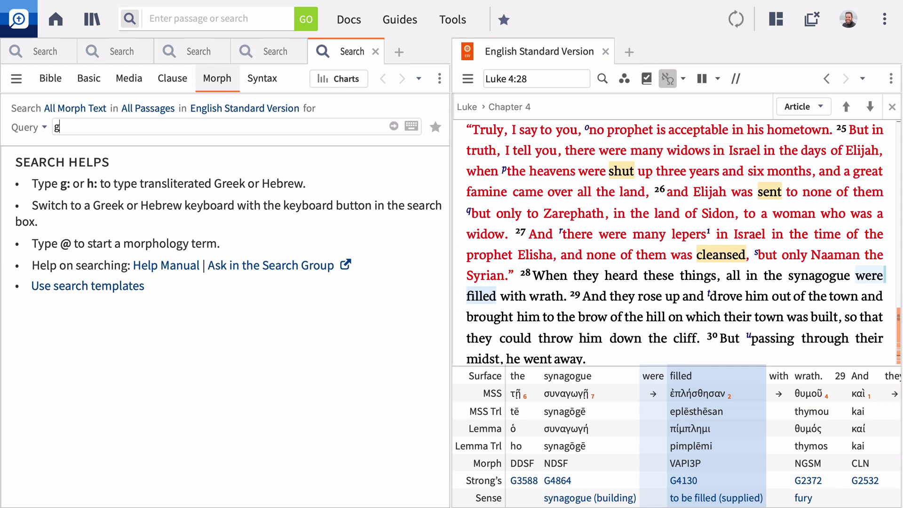
{"action": "type", "text": ":pimpl"}
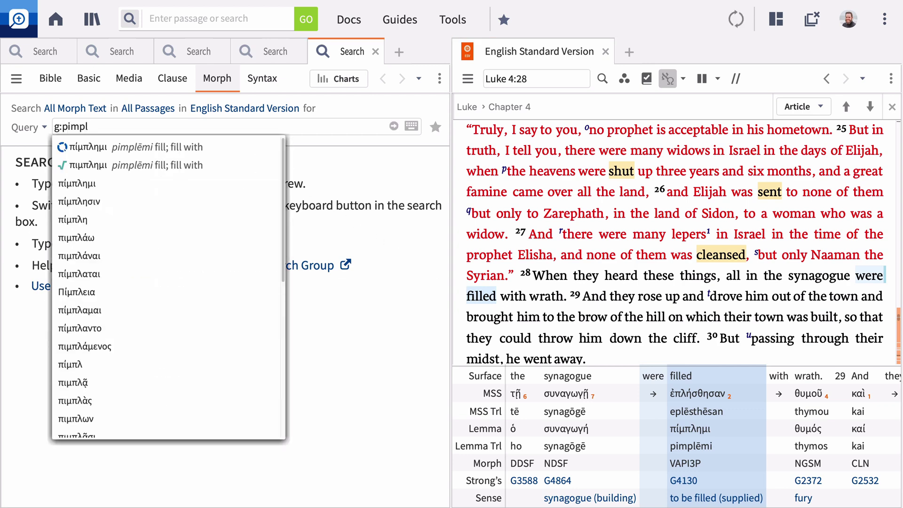
{"action": "key", "text": "Down"}
{"action": "key", "text": "Return"}
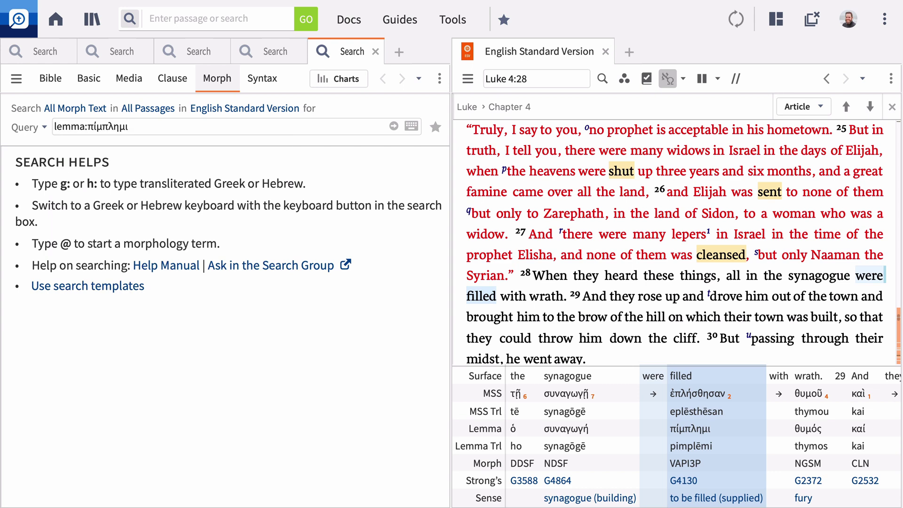
- Restrict πίμπλημι to passive indicative verbs (@V?PI) and run it, listing 18 verses
{"action": "type", "text": "@"}
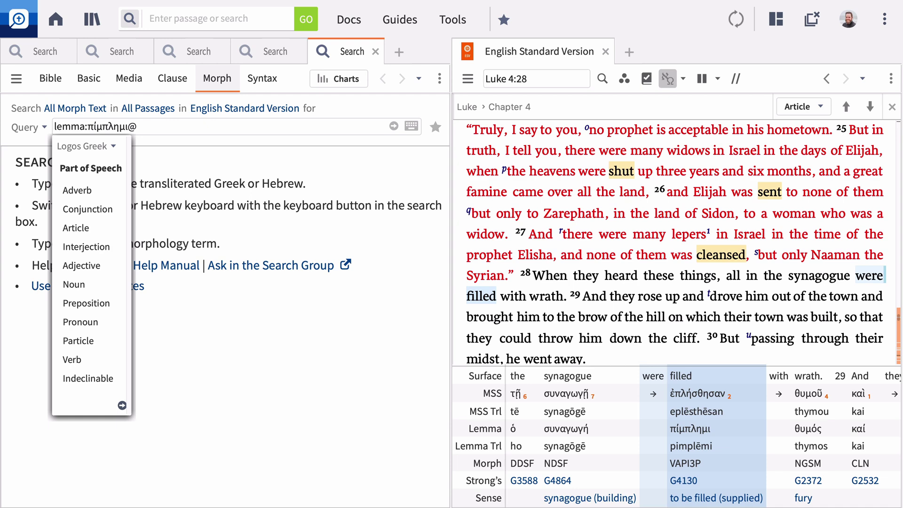
{"action": "type", "text": "V"}
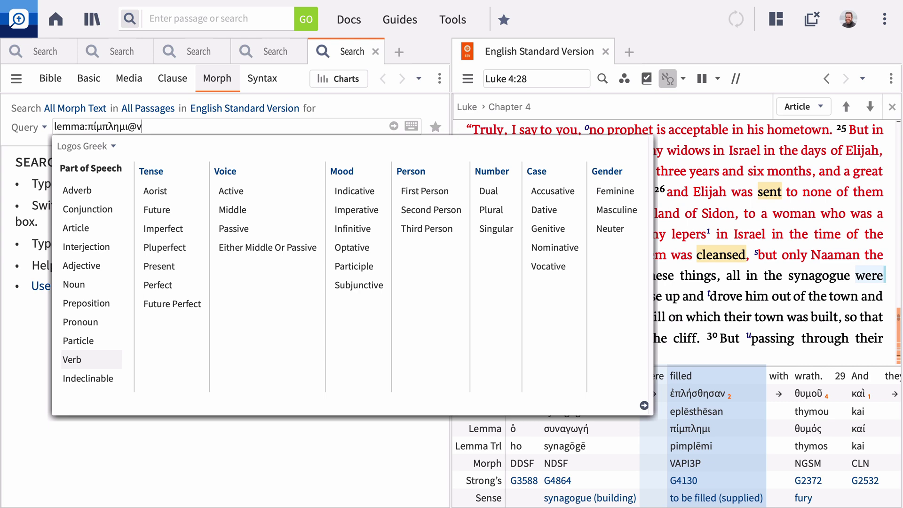
{"action": "left_click", "coordinate": [250, 228]}
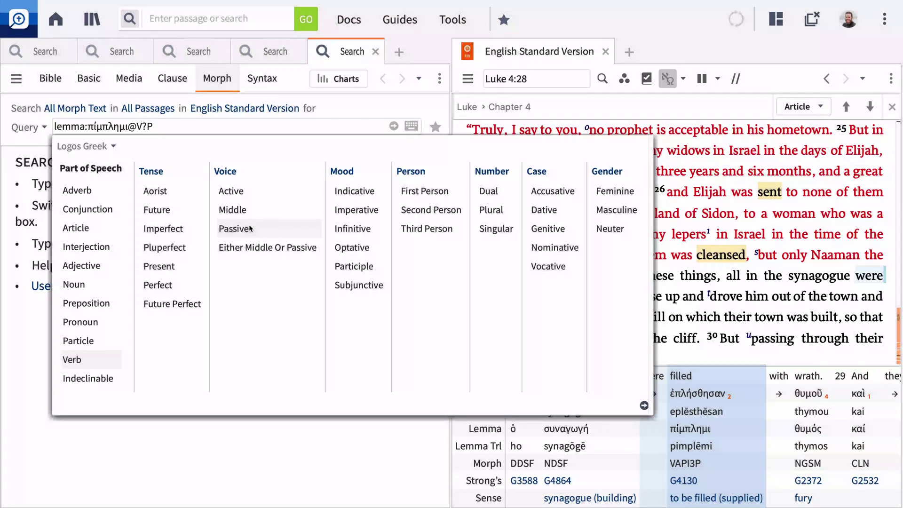
{"action": "left_click", "coordinate": [336, 196]}
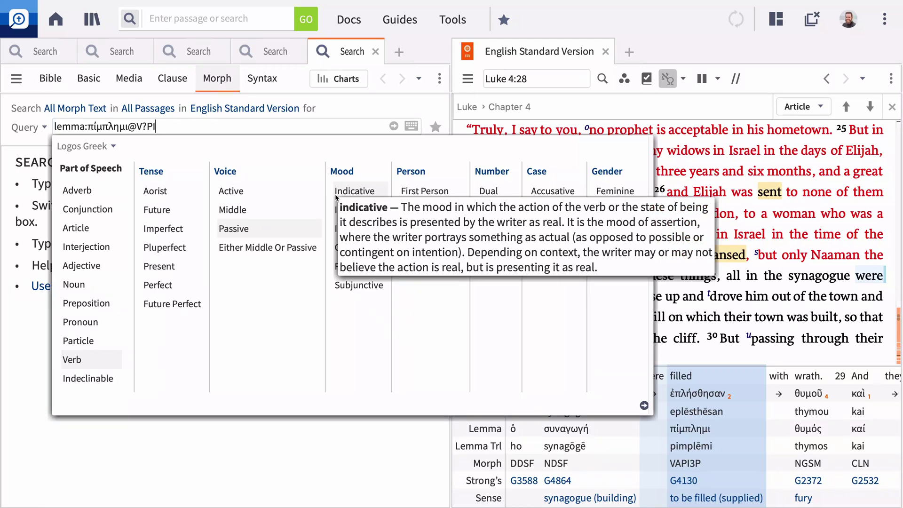
{"action": "key", "text": "Return"}
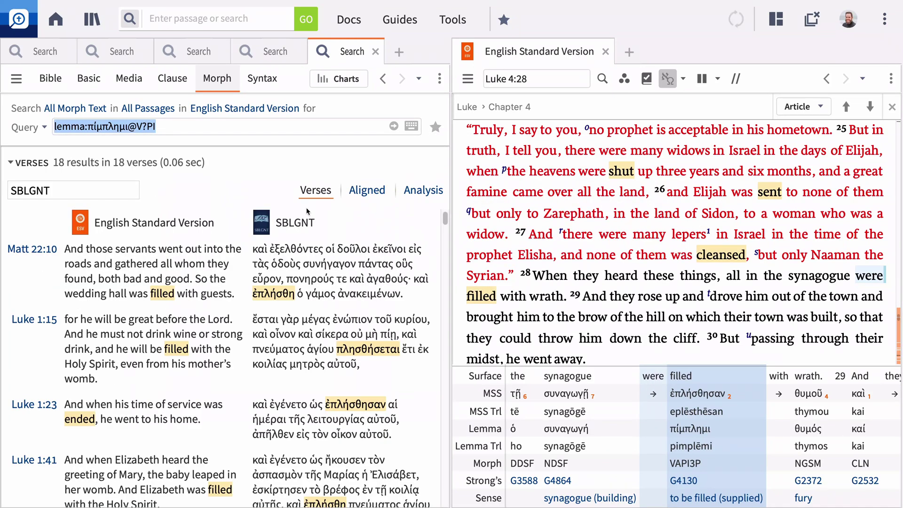
{"action": "scroll", "coordinate": [225, 357], "scroll_direction": "down", "scroll_amount": 1}
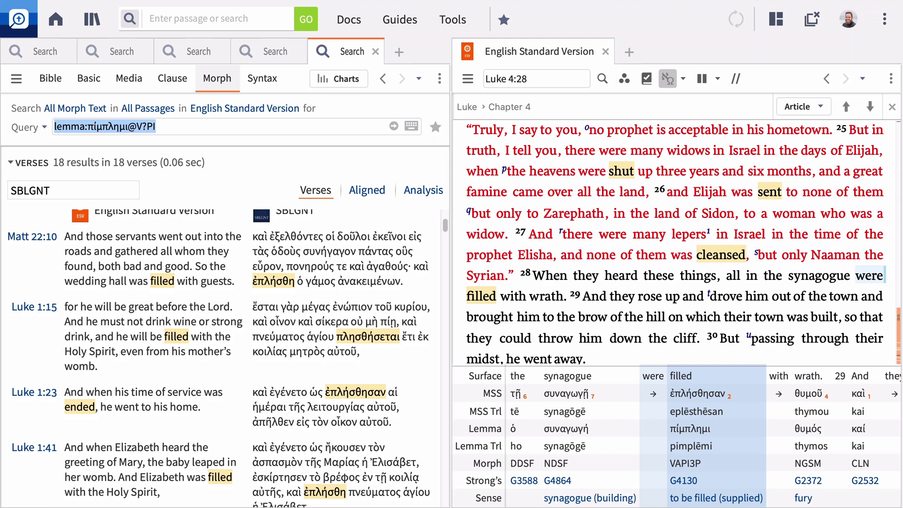
{"action": "scroll", "coordinate": [225, 357], "scroll_direction": "down", "scroll_amount": 5}
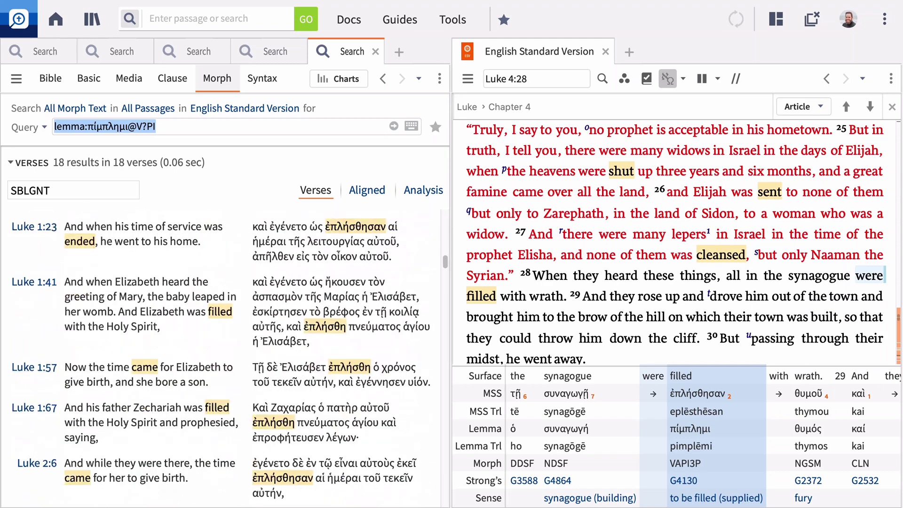
{"action": "scroll", "coordinate": [224, 357], "scroll_direction": "down", "scroll_amount": 4}
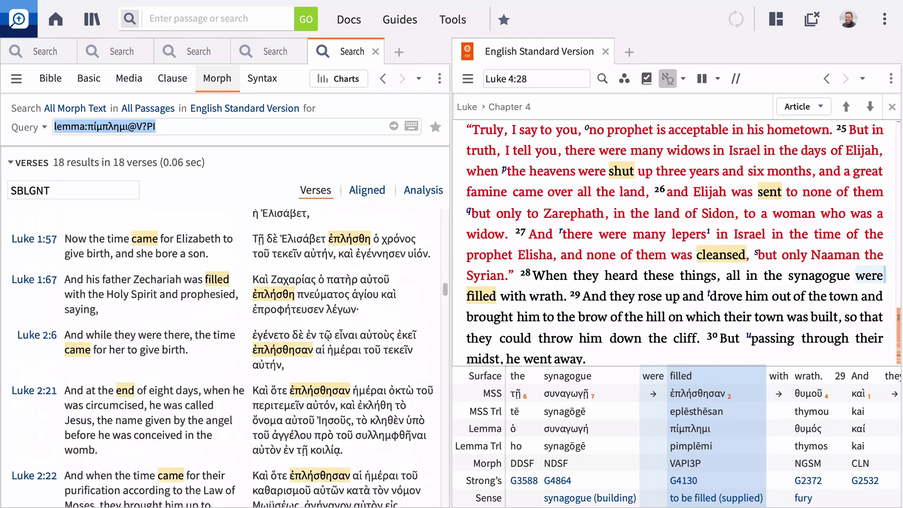
{"action": "scroll", "coordinate": [225, 358], "scroll_direction": "down", "scroll_amount": 6}
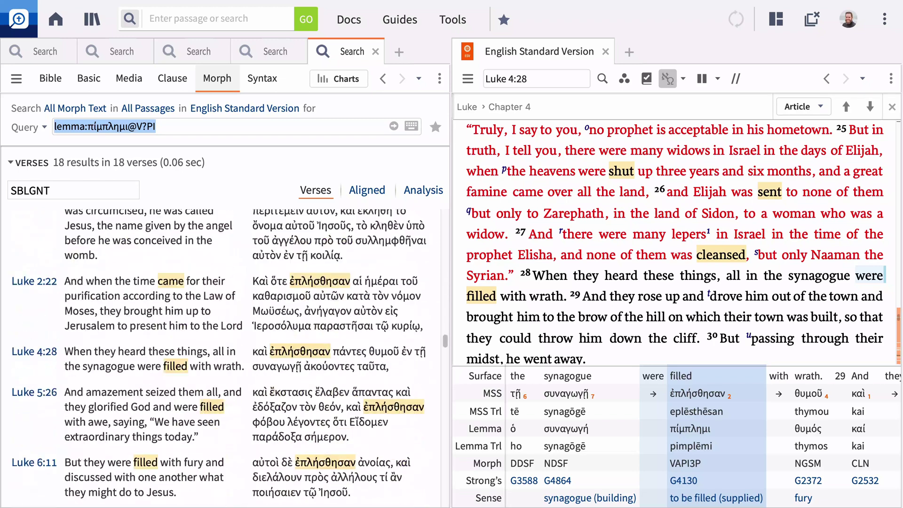
{"action": "scroll", "coordinate": [225, 358], "scroll_direction": "down", "scroll_amount": 1}
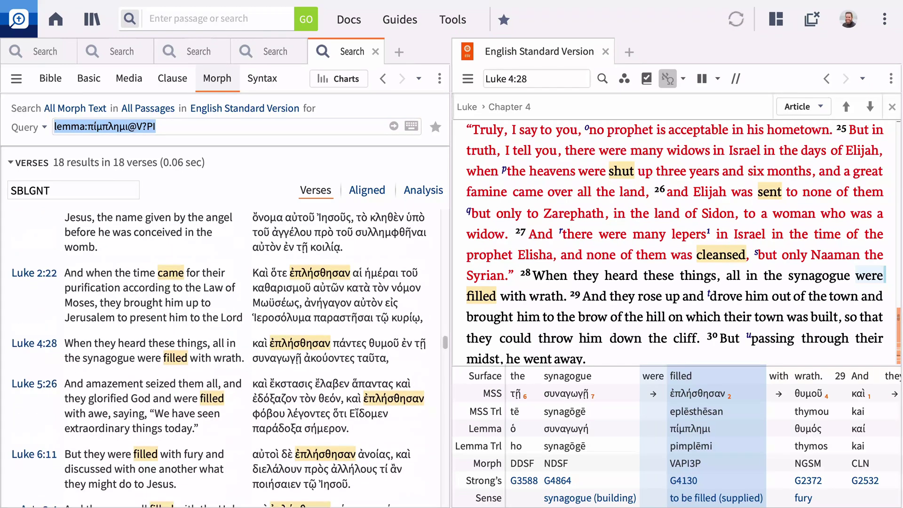
{"action": "scroll", "coordinate": [225, 357], "scroll_direction": "down", "scroll_amount": 2}
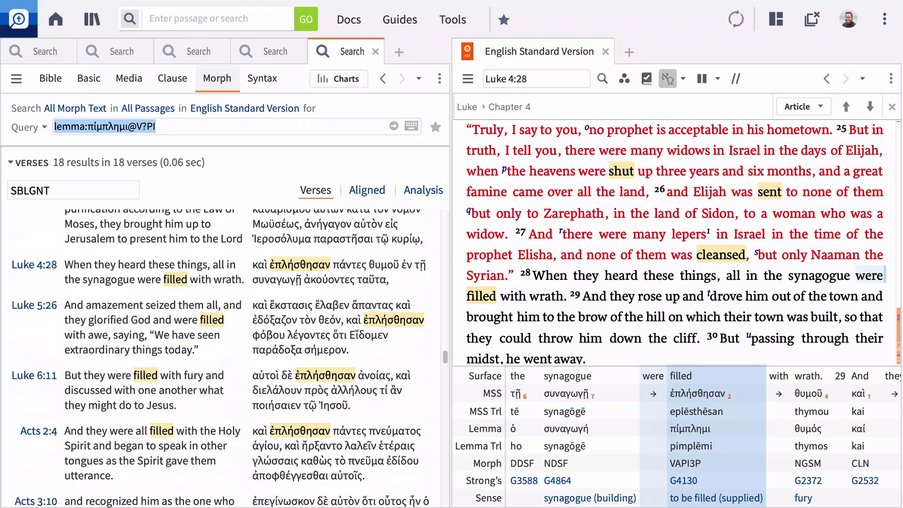
{"action": "scroll", "coordinate": [225, 358], "scroll_direction": "down", "scroll_amount": 1}
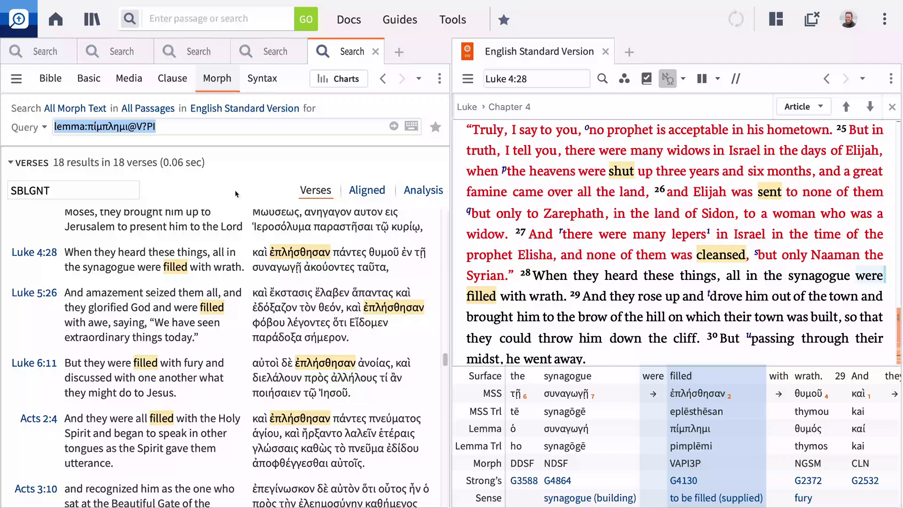
- Start a new Basic search of all resources with the query {Milestone <Bible Luke 4:16-30>}
{"action": "left_click", "coordinate": [130, 19]}
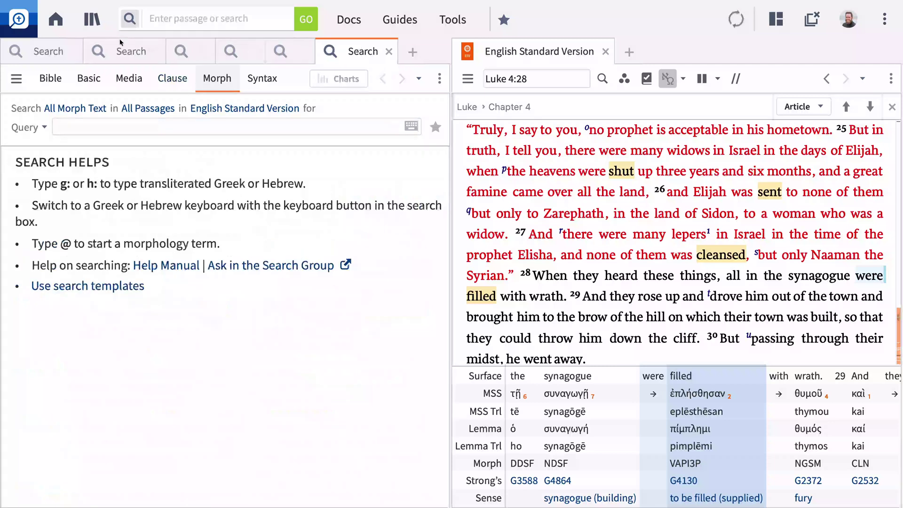
{"action": "left_click", "coordinate": [92, 77]}
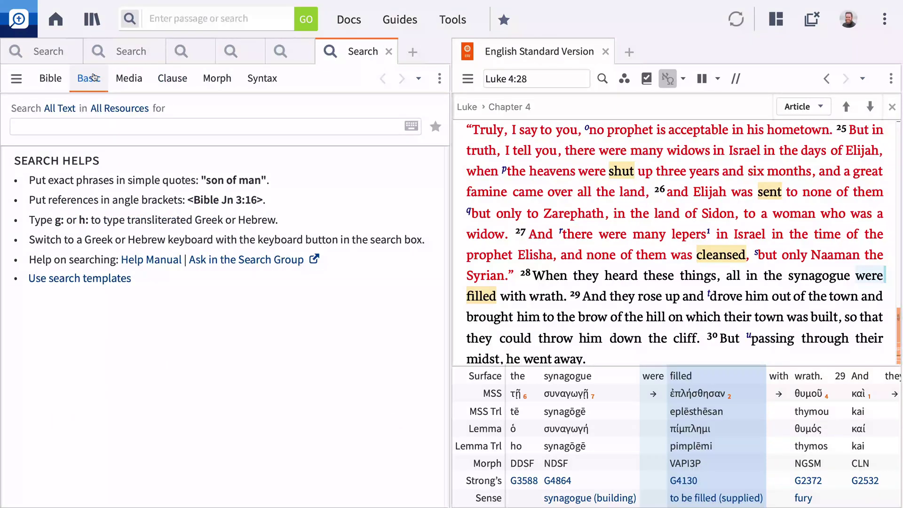
{"action": "type", "text": "{Milestone "}
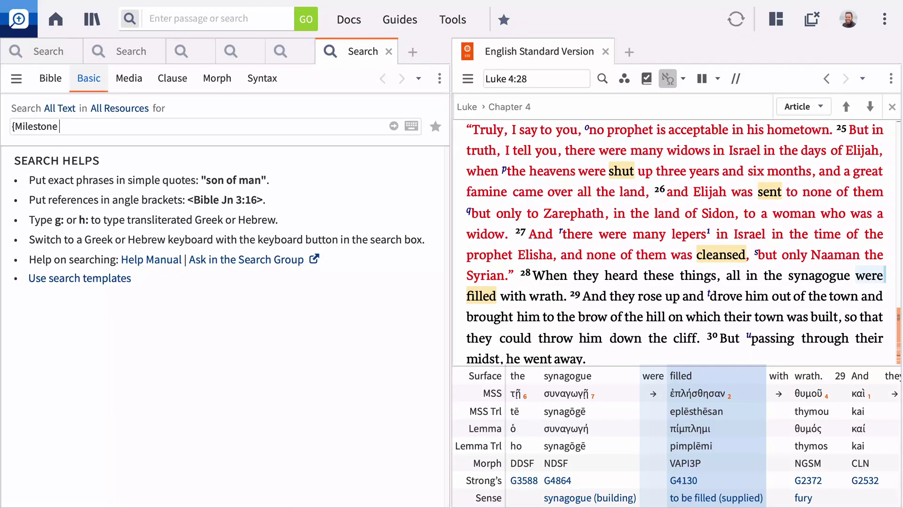
{"action": "type", "text": "<Bible "}
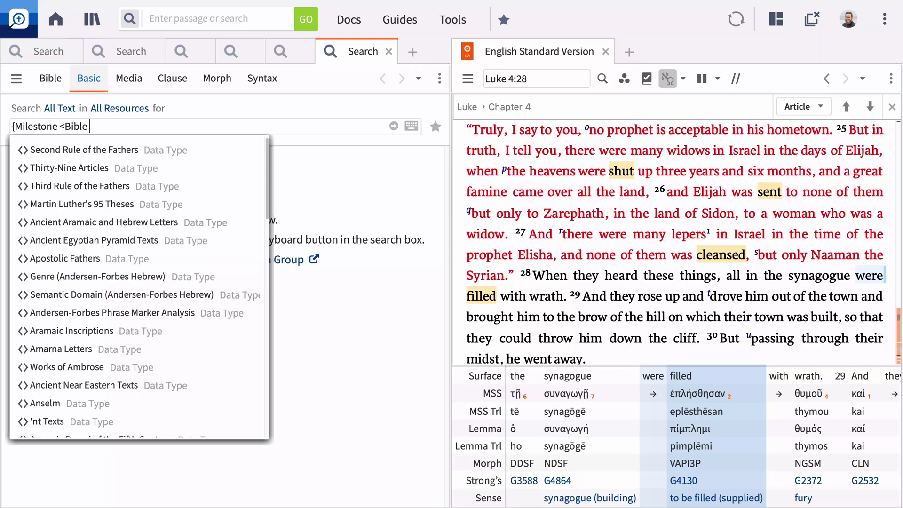
{"action": "type", "text": "Luke 4:16"}
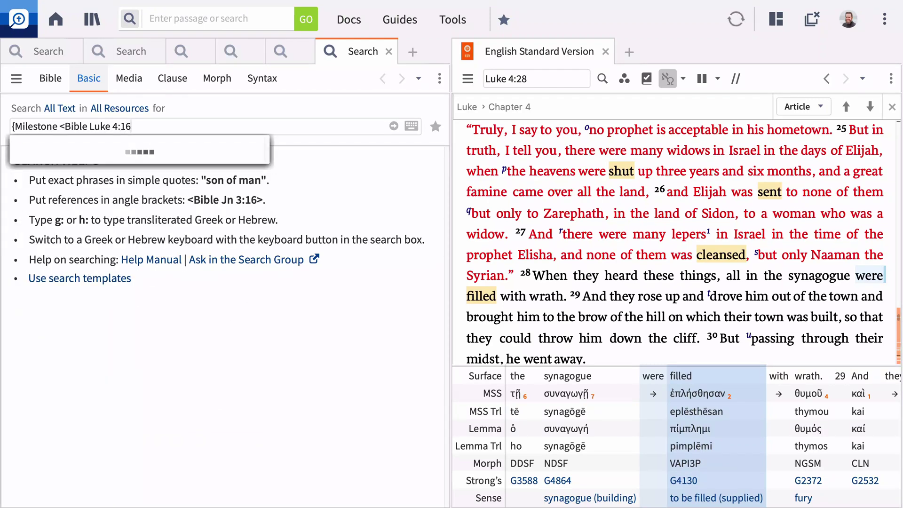
{"action": "type", "text": "-30>"}
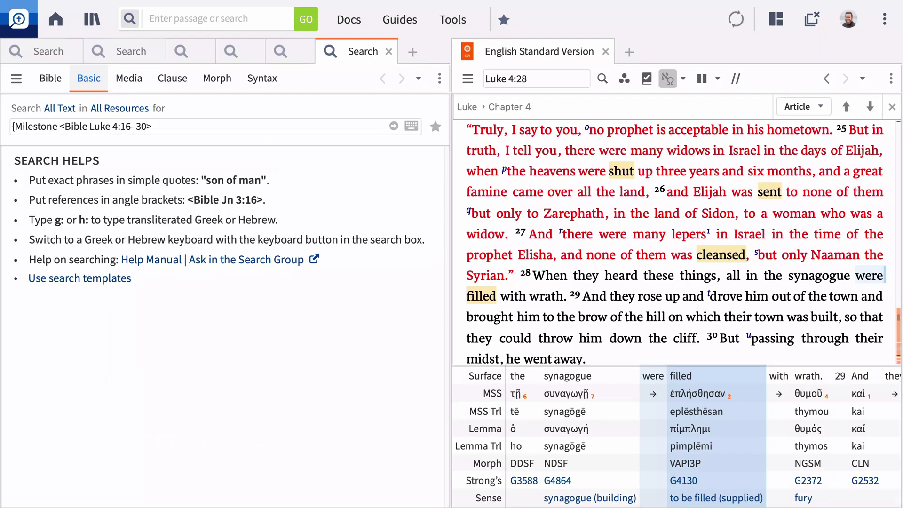
{"action": "type", "text": "}"}
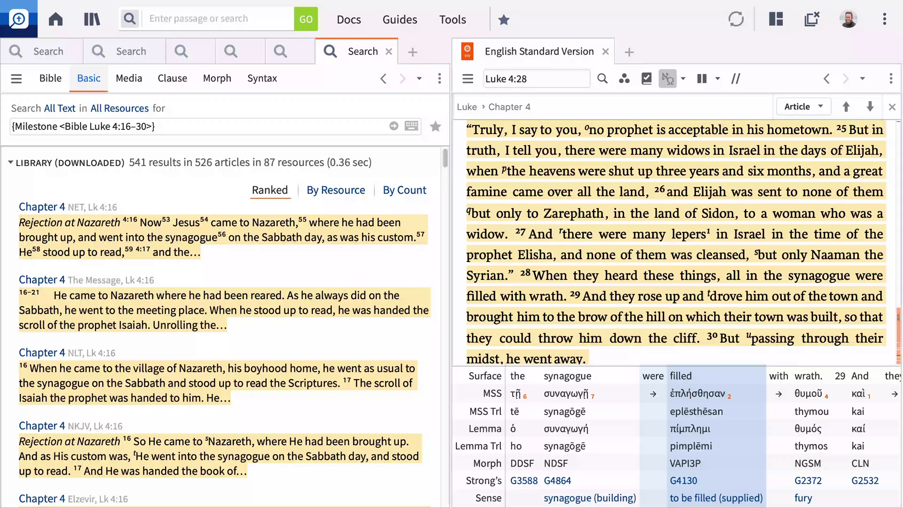
- Prefix the milestone query with 'Gentiles WITHIN' and run the search
{"action": "left_click", "coordinate": [11, 126]}
{"action": "type", "text": "Gentiles WITHIN"}
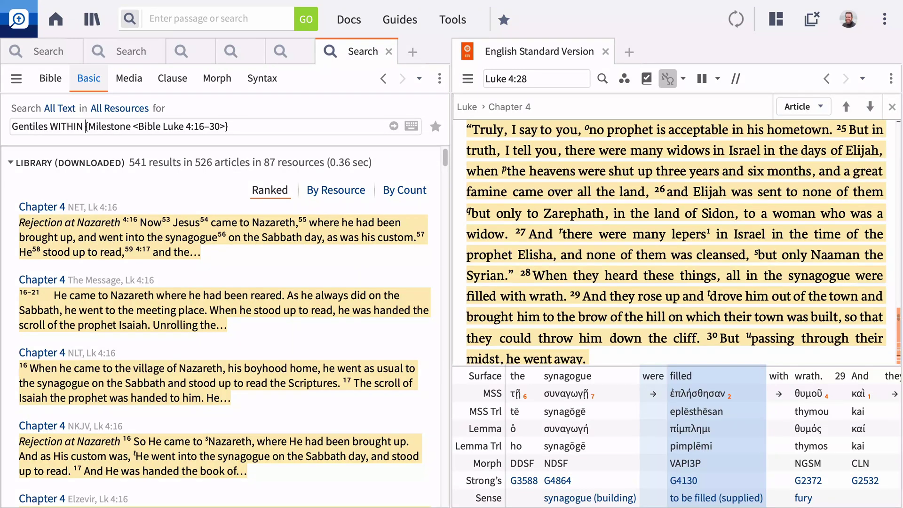
{"action": "key", "text": "Return"}
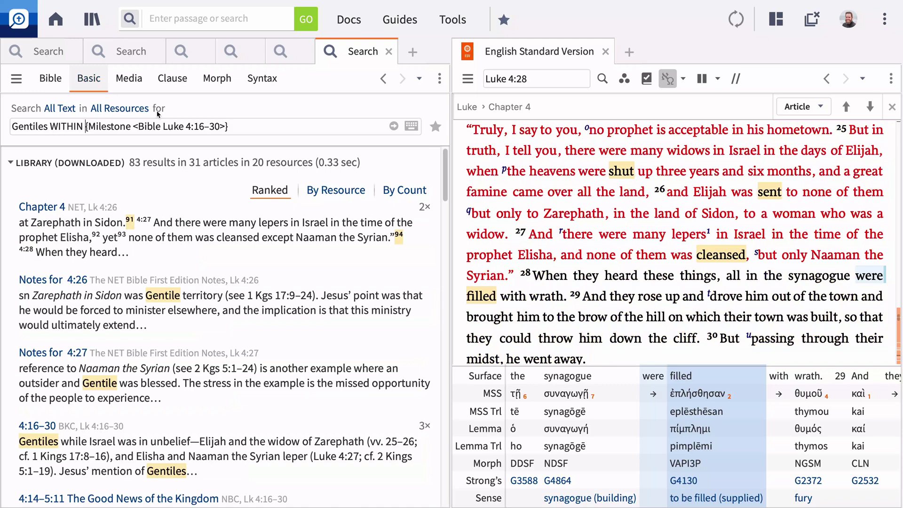
- Group results by resource and open The Gospel according to Luke's matching article at 4:25–30
{"action": "left_click", "coordinate": [328, 190]}
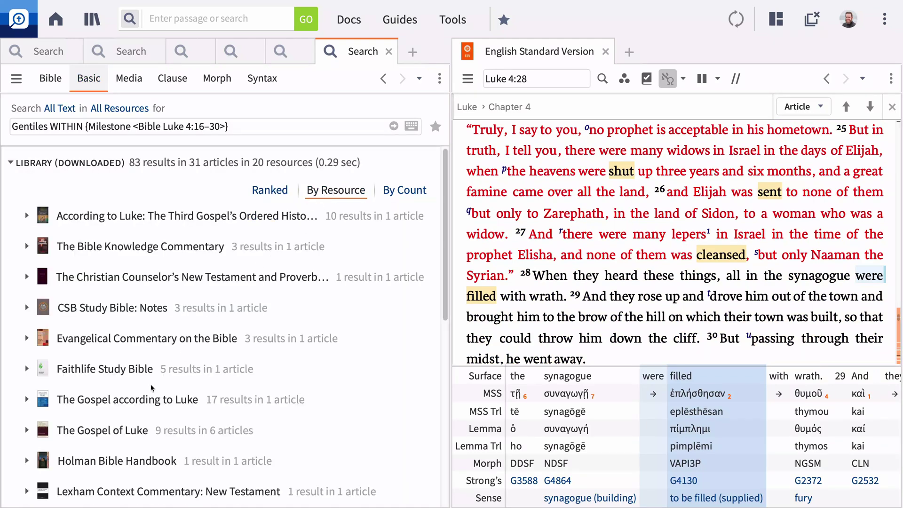
{"action": "left_click", "coordinate": [135, 401]}
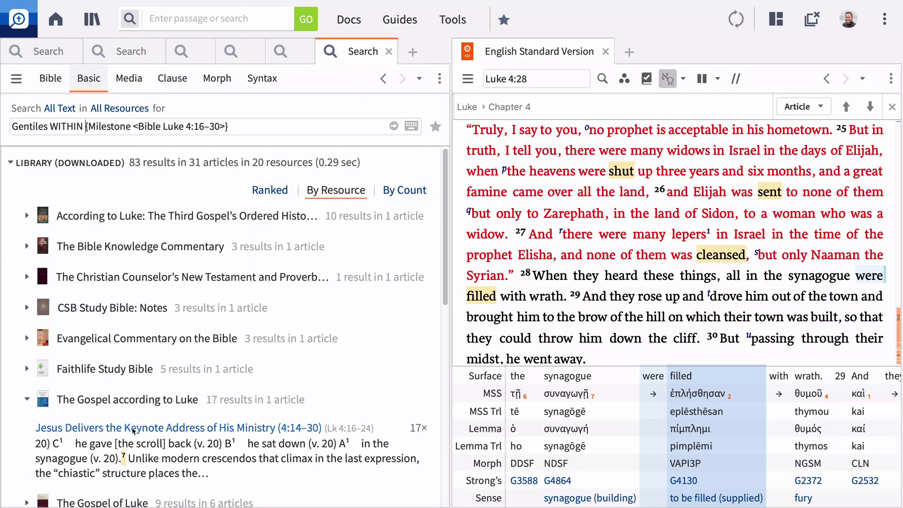
{"action": "left_click", "coordinate": [133, 429]}
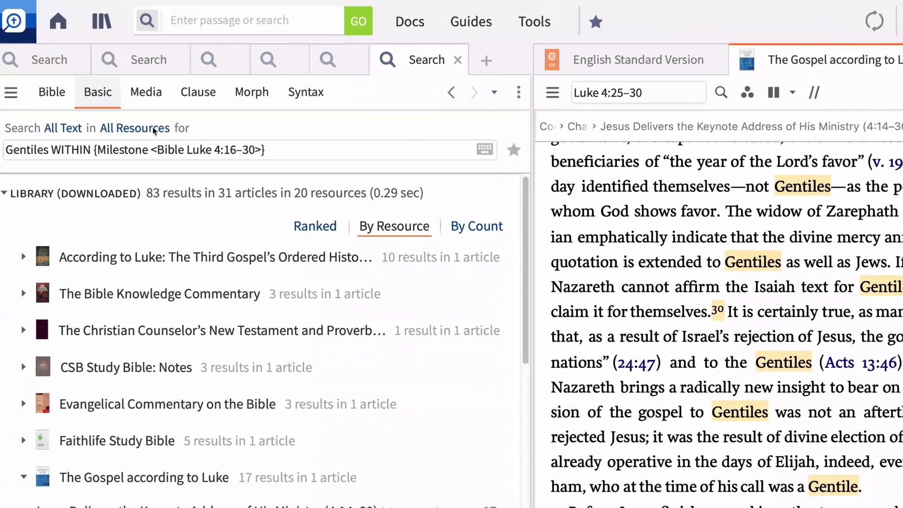
- Limit the searched resources to Journal resources
{"action": "left_click", "coordinate": [154, 131]}
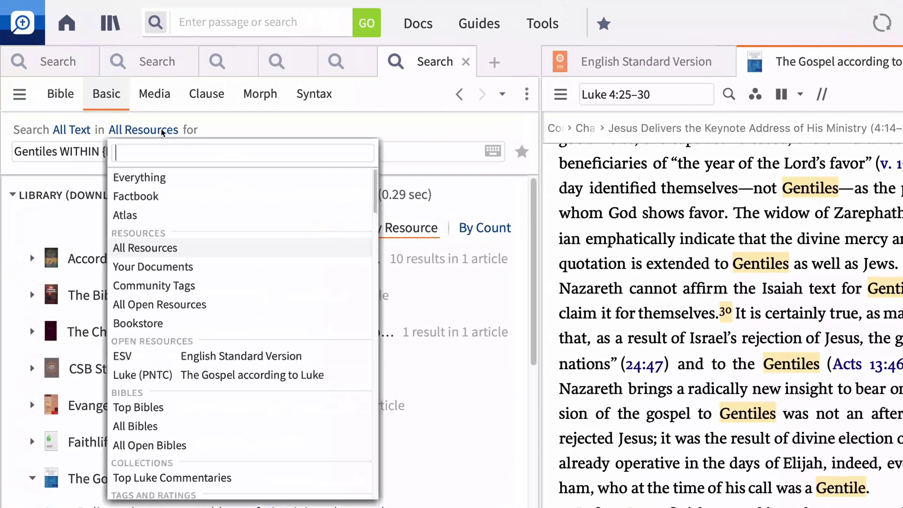
{"action": "type", "text": "Journal"}
{"action": "key", "text": "Return"}
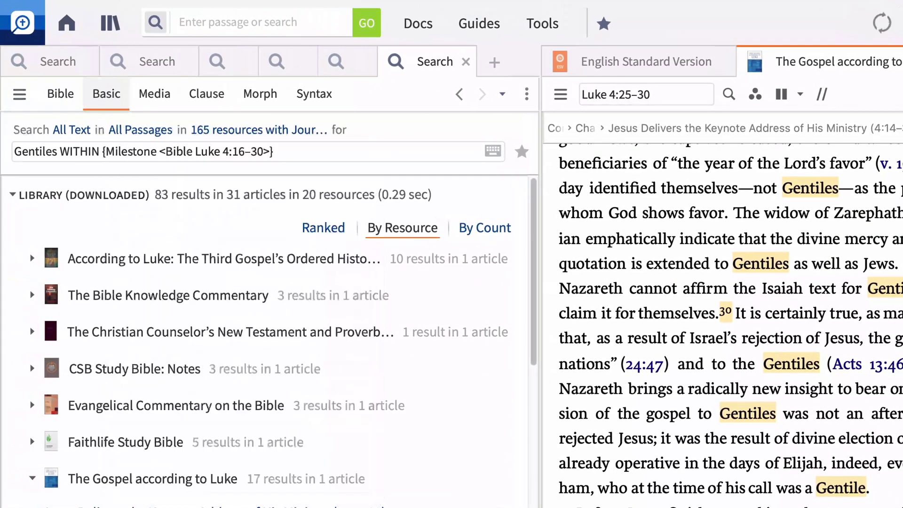
- Replace the query with 'Gentiles AND <Bible Luke 4:16-30>' and run it
{"action": "triple_click", "coordinate": [154, 150]}
{"action": "type", "text": "Ge"}
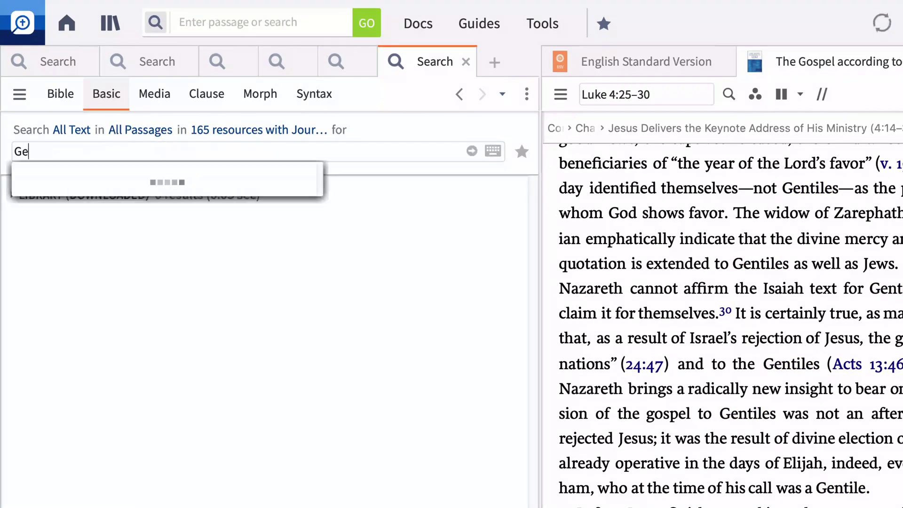
{"action": "type", "text": "ntiles AND <Bible Lu"}
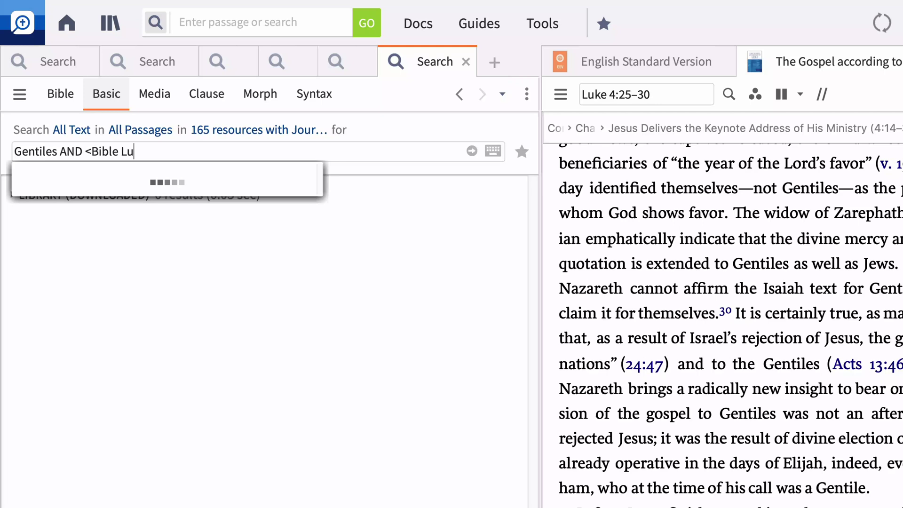
{"action": "type", "text": "ke 4:16-30"}
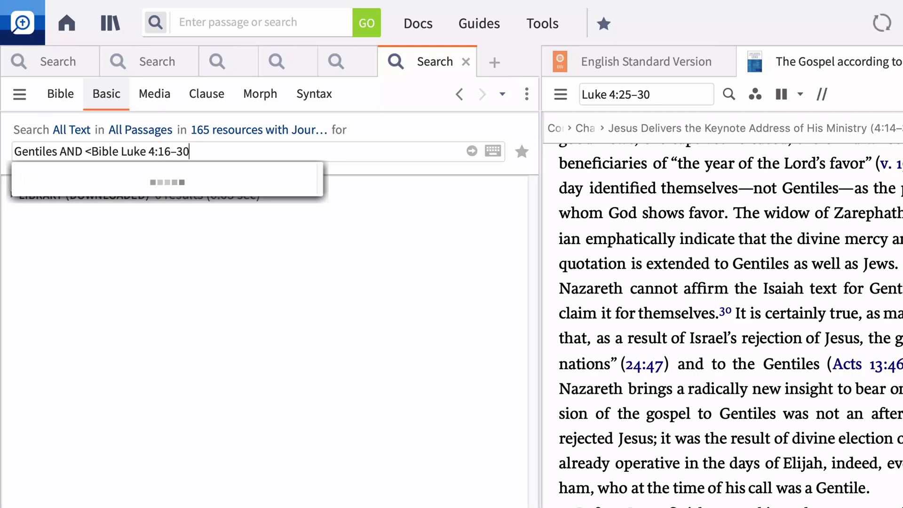
{"action": "type", "text": ">"}
{"action": "key", "text": "Return"}
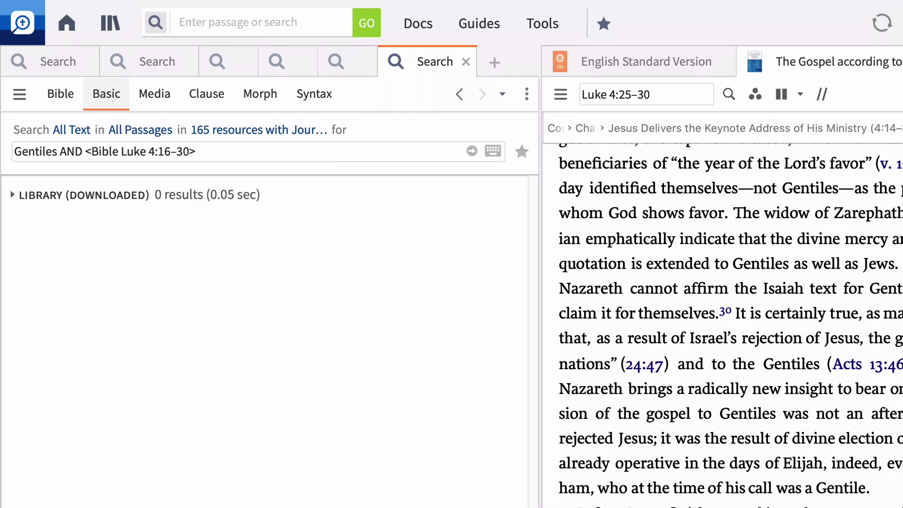